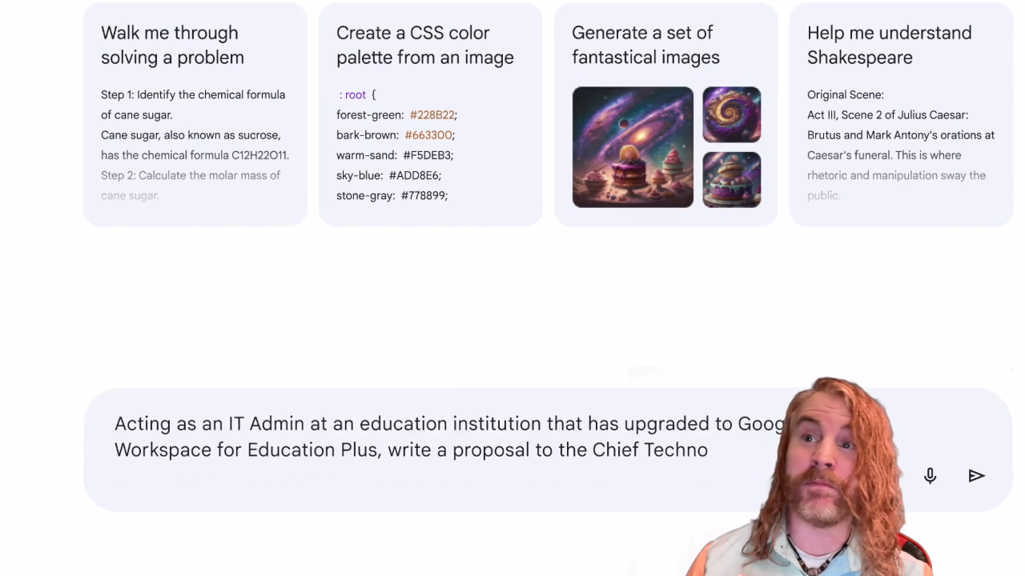
- Send the prompt for a proposal to implement Education Plus premium security settings
type("ium security settings that Education Plus provides.")
key("Return")
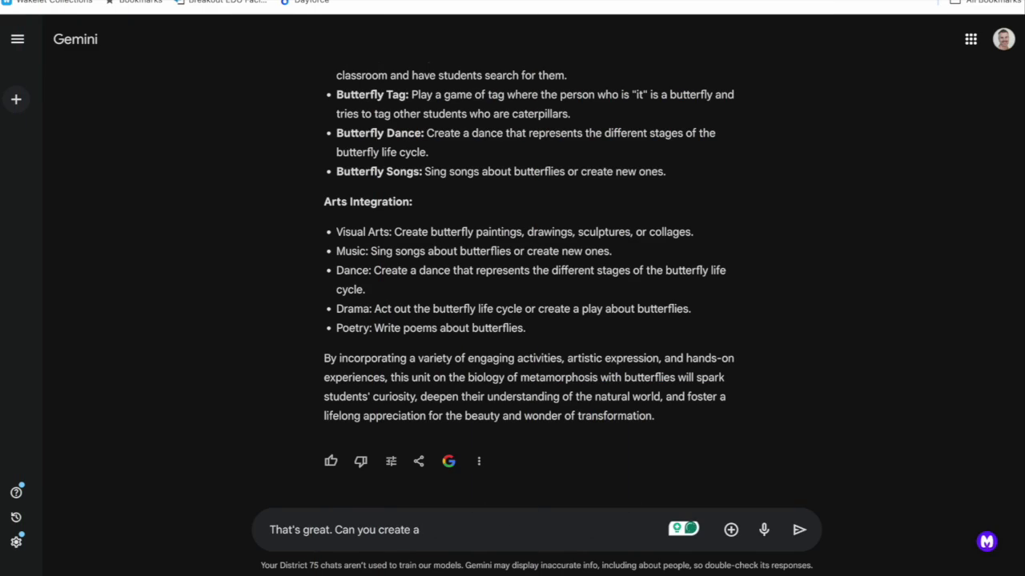
- Request a quiz on the outline's vocabulary and topics with mixed question types
type("quiz for students on the vocabulary and topics rela")
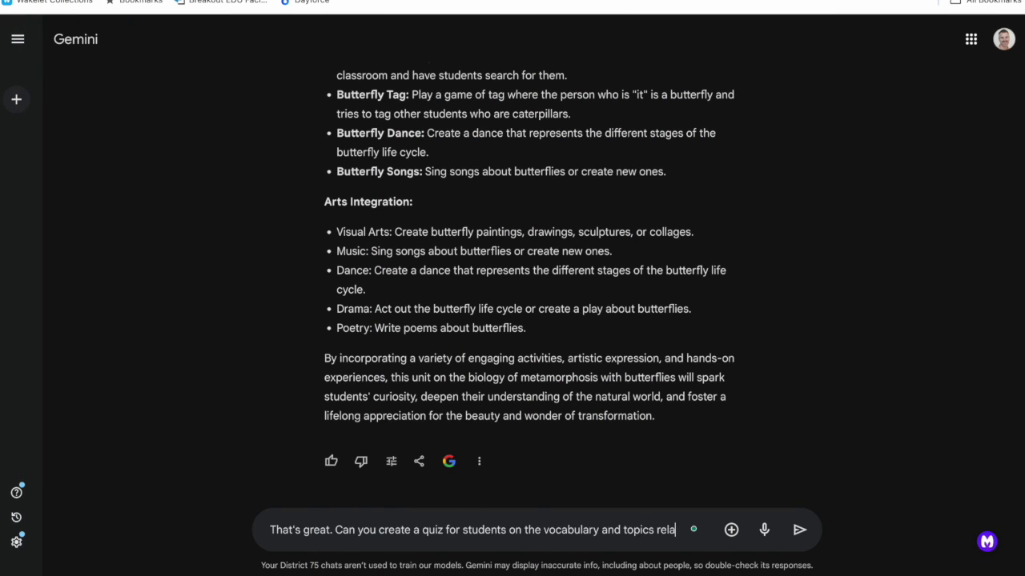
type("ted to this outline. Give questions that have multiple ")
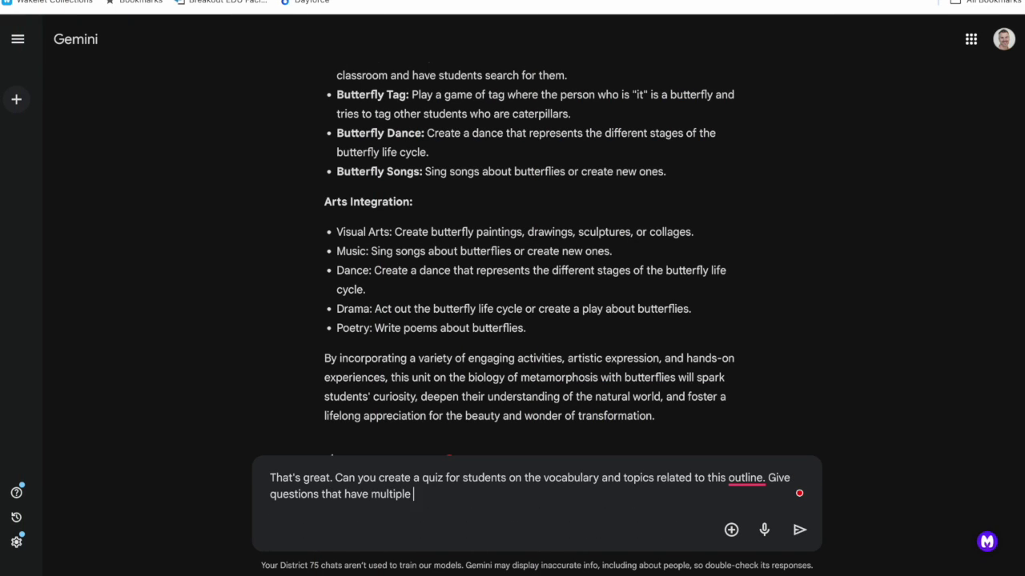
type("types of responses including multiple choice, fill in the blank, matching, and others. Keep to 15")
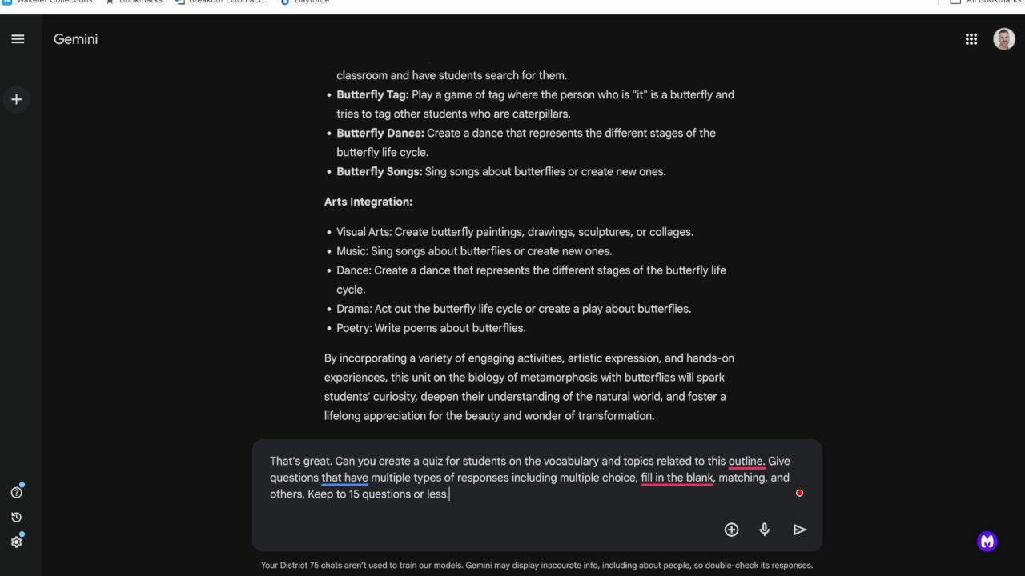
type(" questions or less.")
key("Return")
scroll(938, 220, "down", 10)
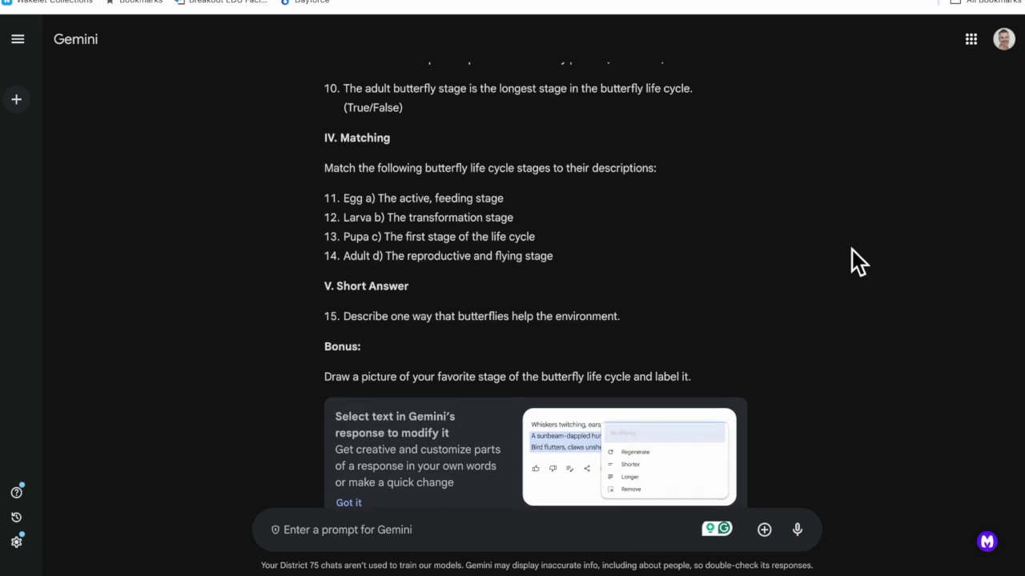
- Ask for study cards covering what students need to understand for the quiz
left_click(492, 540)
type("Create study cards for students related to what they will need to understand for the quiz. Include related images and references with links")
key("Return")
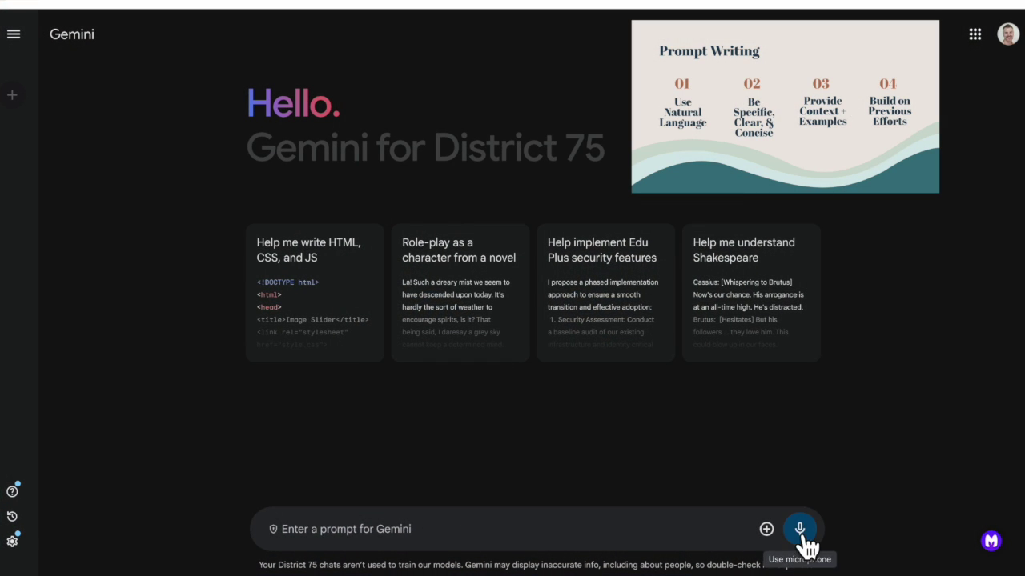
- Dictate and send the fourth-grade butterfly unit request with observation and arts activities
left_click(799, 529)
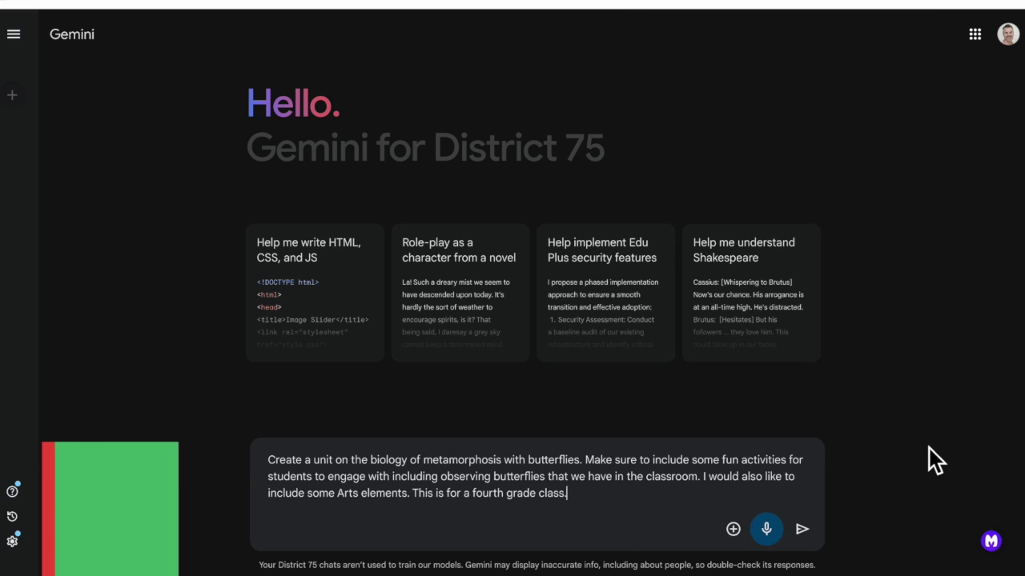
left_click(802, 529)
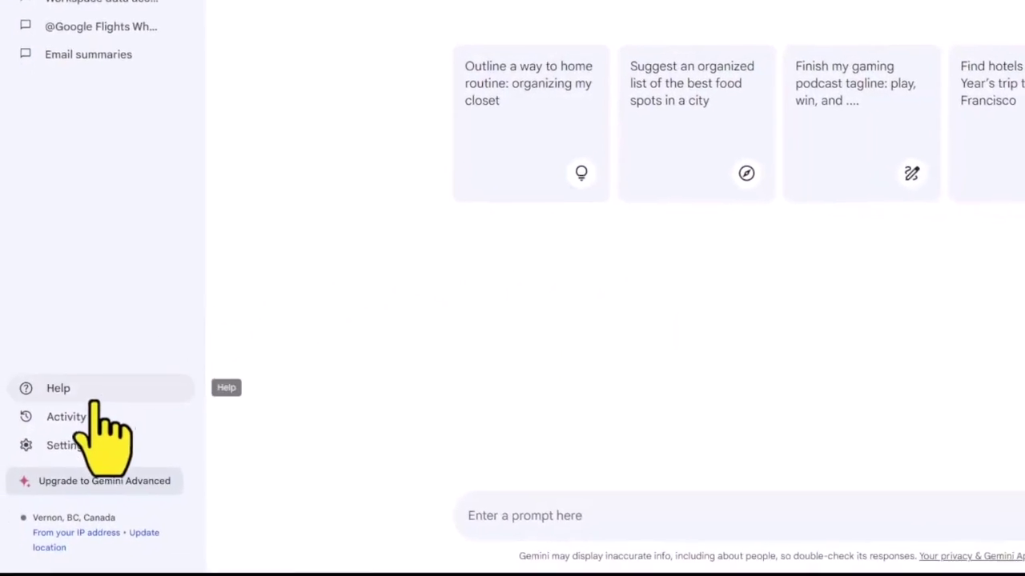
- Review the available extensions and their status in Gemini Settings
left_click(95, 426)
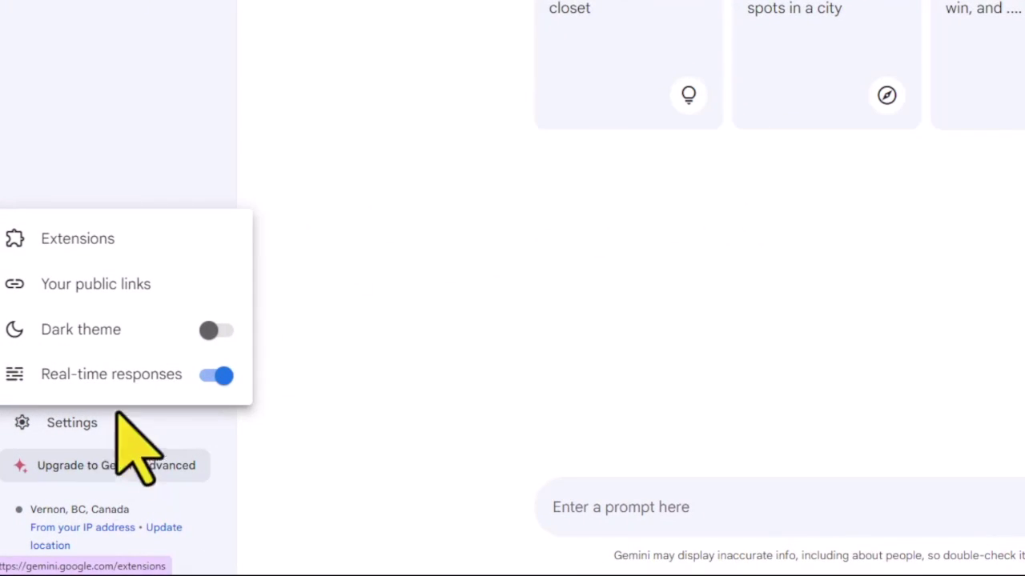
left_click(101, 241)
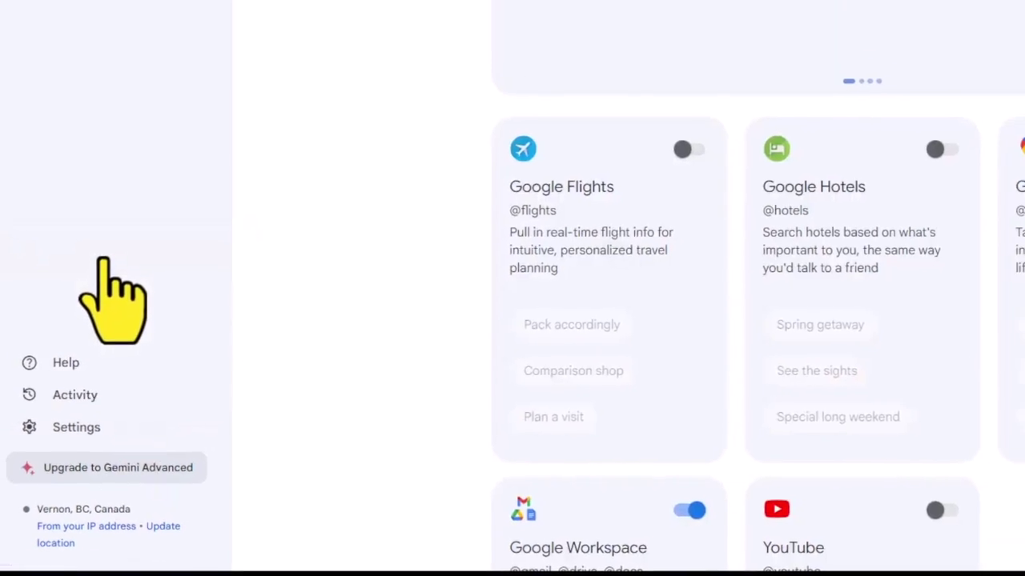
scroll(332, 269, "down", 2)
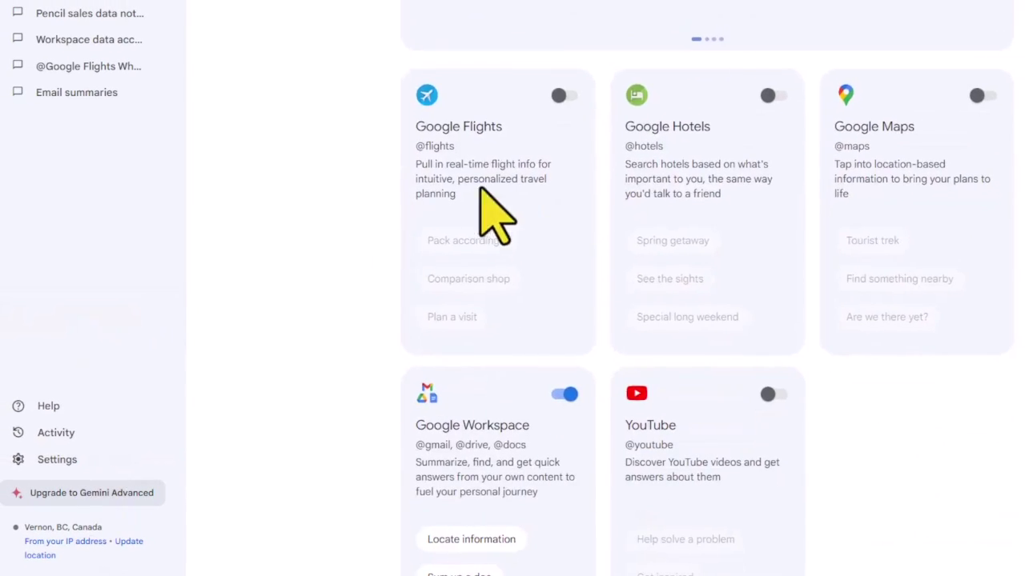
scroll(377, 253, "down", 3)
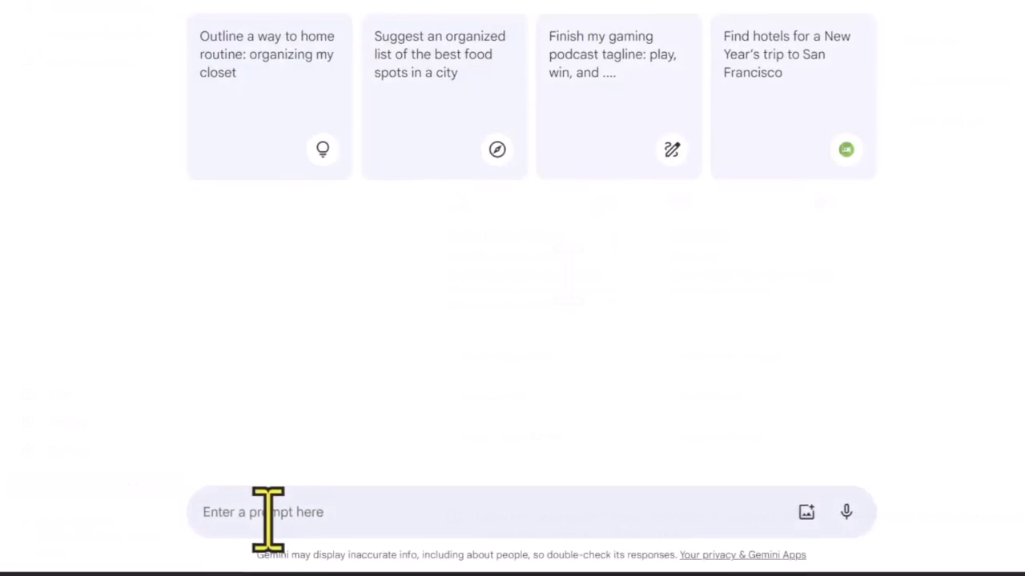
type("@")
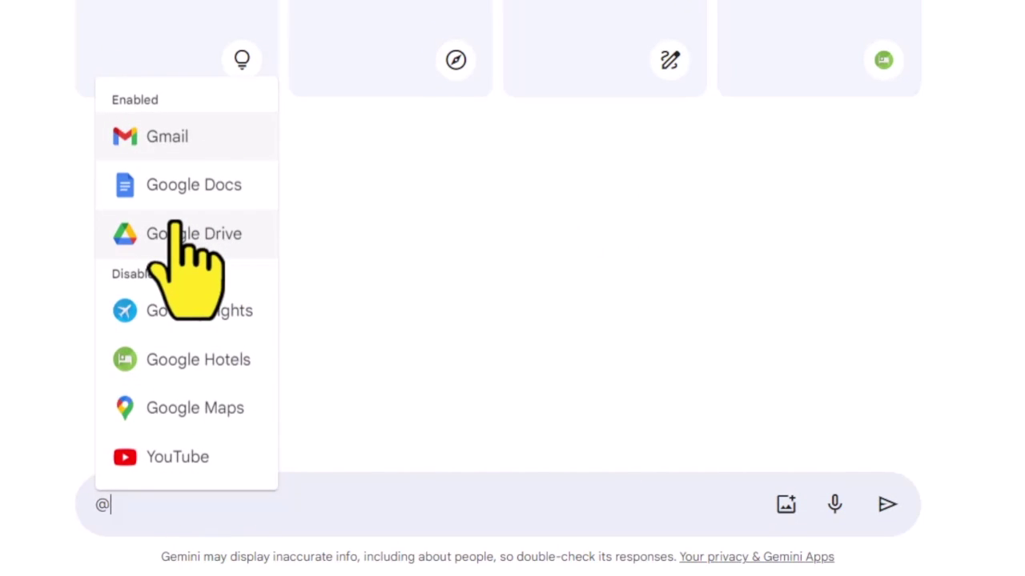
left_click(201, 134)
type("Review all of my unread email from the past 2 days and identify the first 3 that are most important")
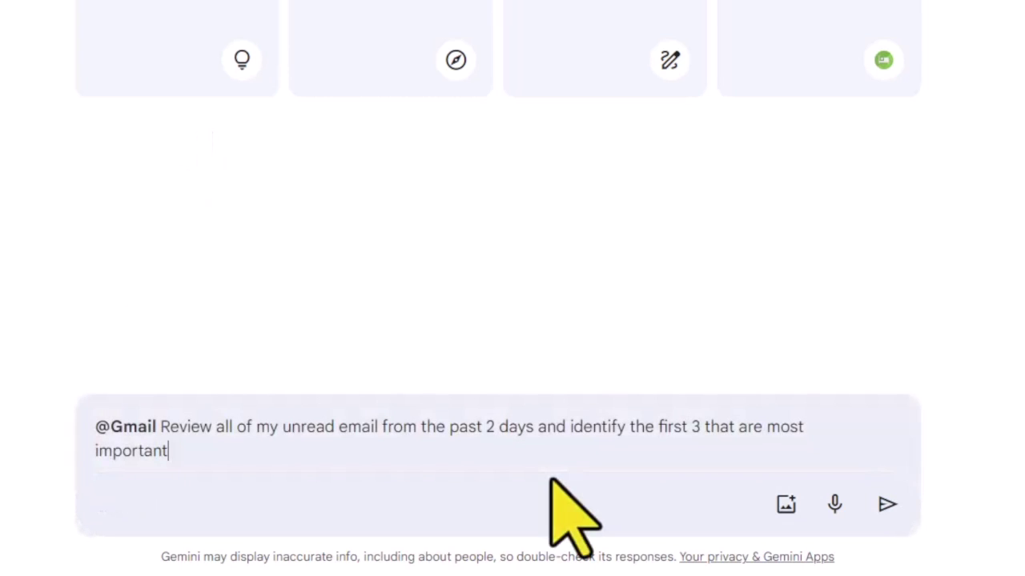
left_click(885, 504)
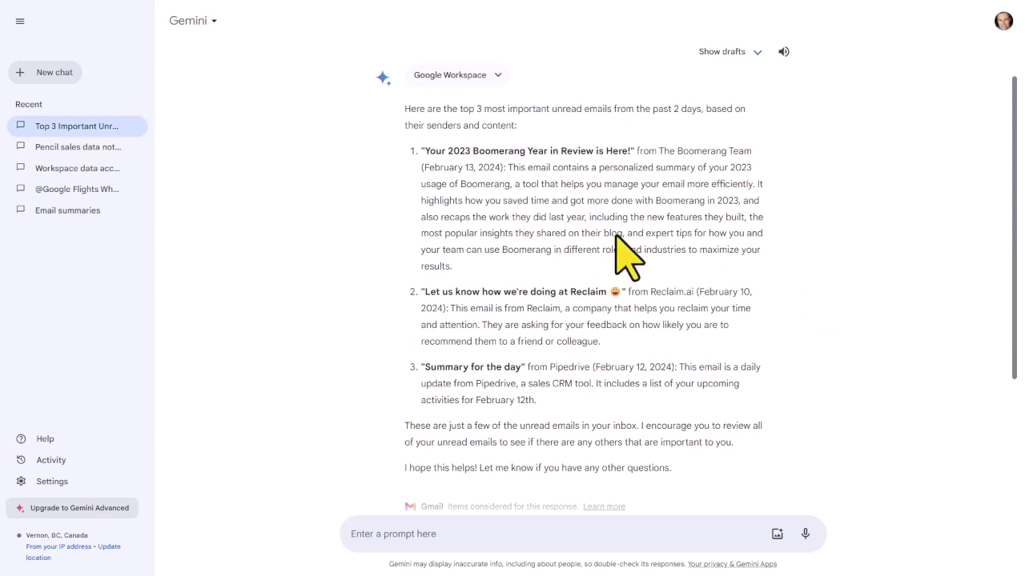
- Start a new prompt directed at Google Drive with @
scroll(865, 348, "down", 3)
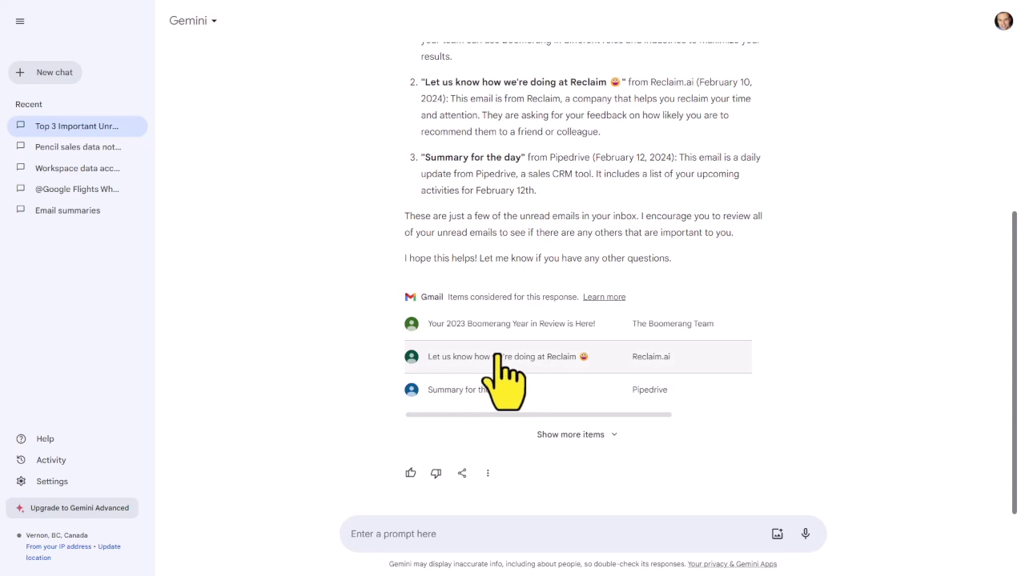
left_click(404, 540)
type("@")
key("Return")
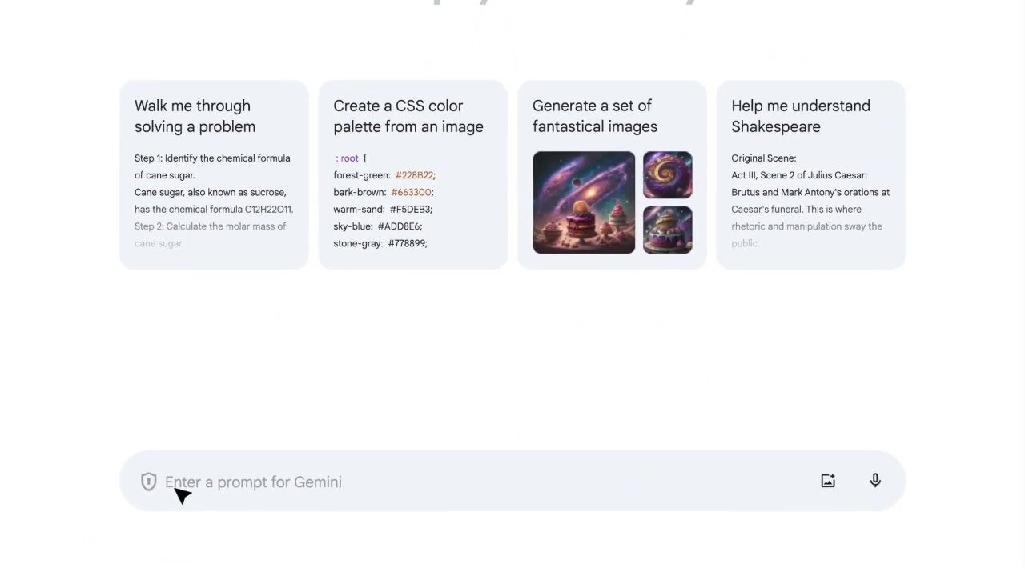
- Send the physics-expert entropy prompt, then dictate and send the butterfly-observation unit request
type("Acting as a physics expert, explain the concept of entropy in thermodynamics in a way that someone unfamiliar wi")
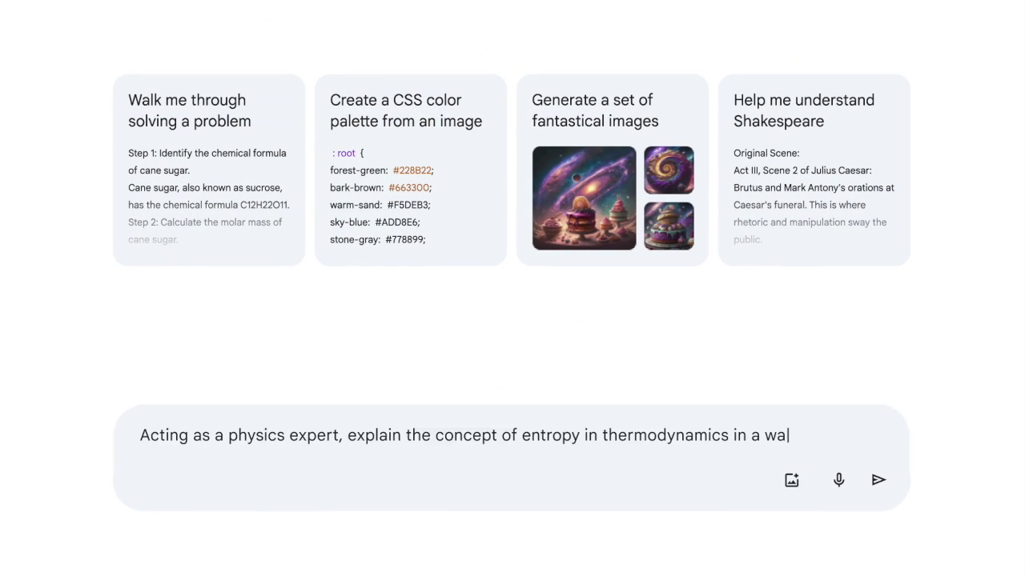
type("th physics can understand. Provide real-world examples.")
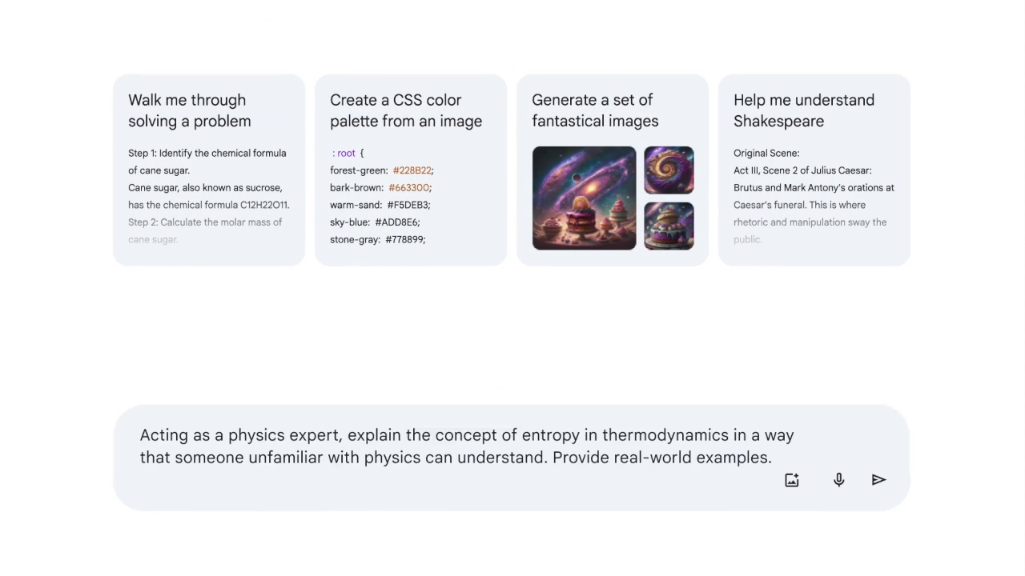
key("Return")
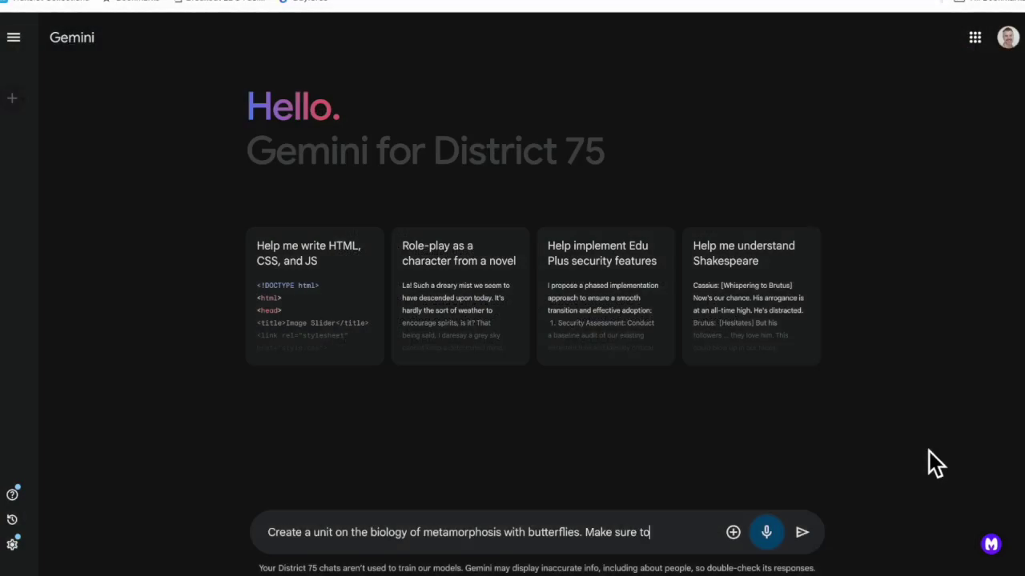
type("include some fun activities for students to engage with including observing butterflies that we have in the classroom. I would also like to include some Arts elements. This is for a fourth grade class. So make it at a level.")
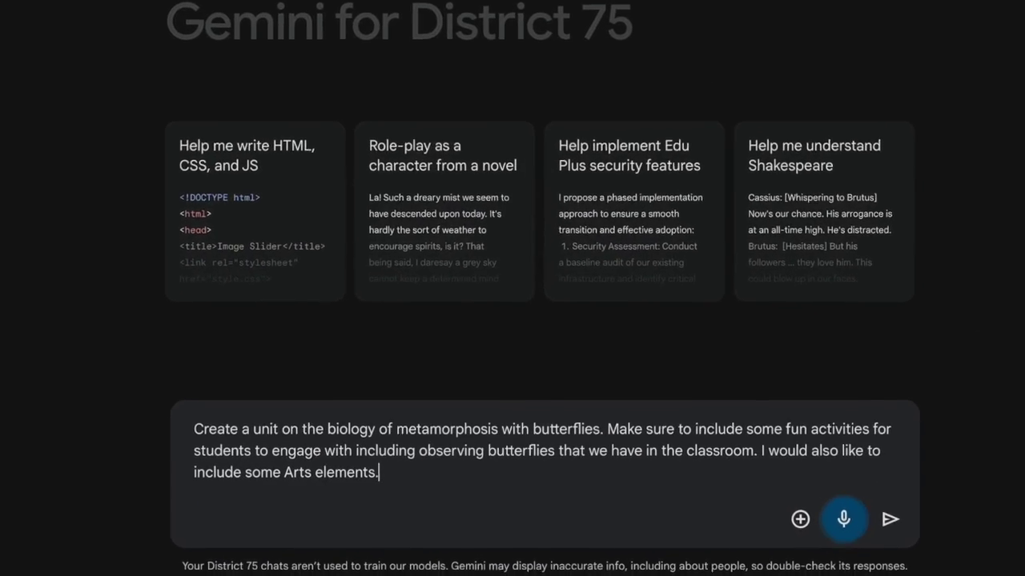
type(" that is appropriate for them.")
left_click(855, 523)
left_click(902, 522)
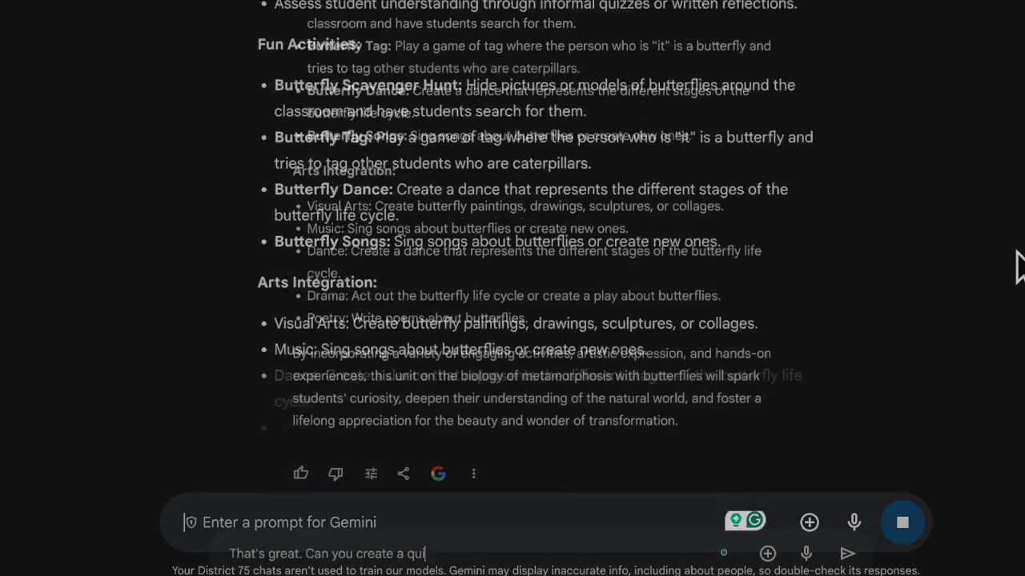
- Request a quiz of 15 questions or less on the outline's vocabulary and topics
type("iz for students")
type(" on the voca")
type("bulary and topics related to this outline.")
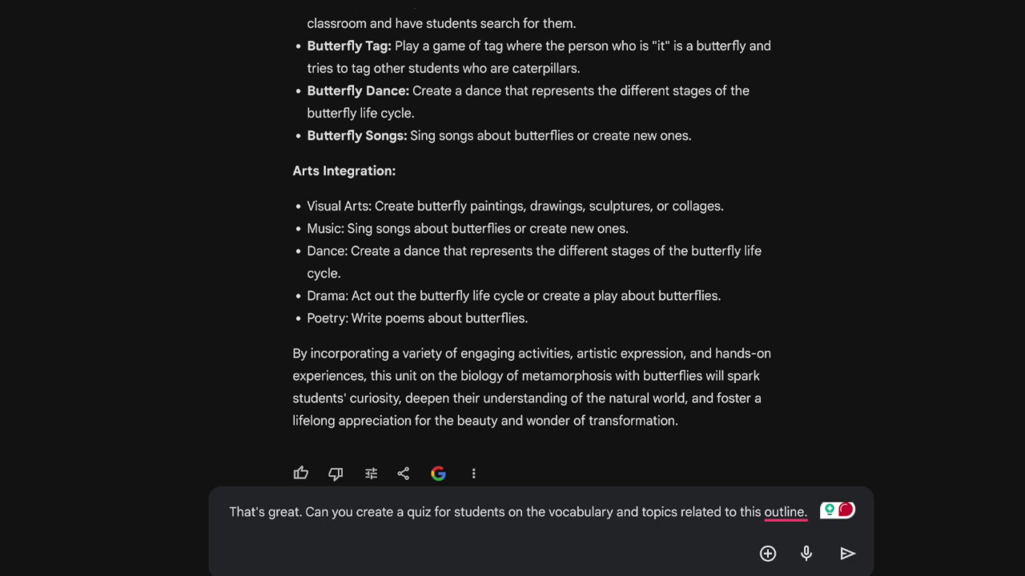
type("uestions that ")
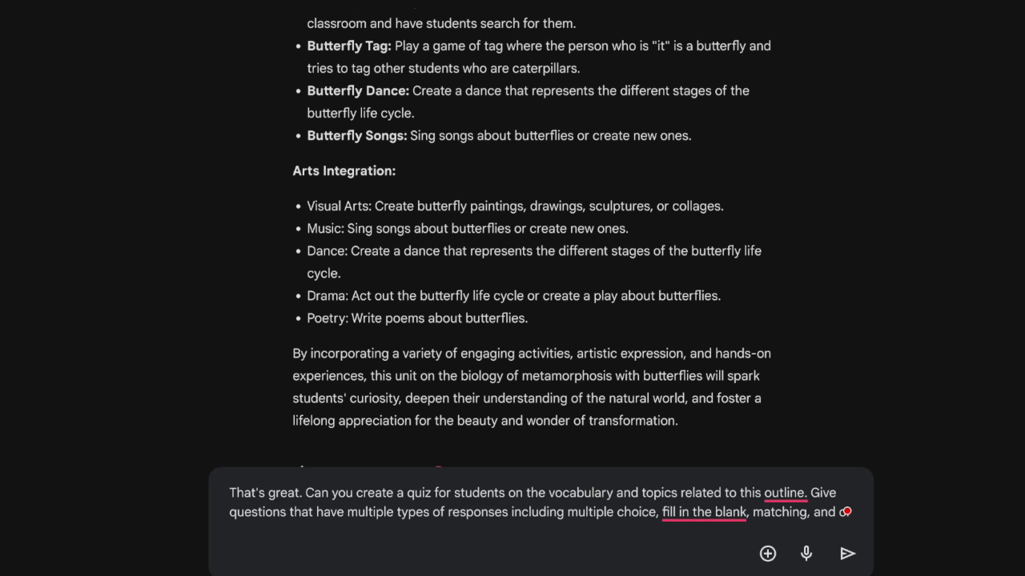
type("thers. Keep to 15 questions or less.")
key("Return")
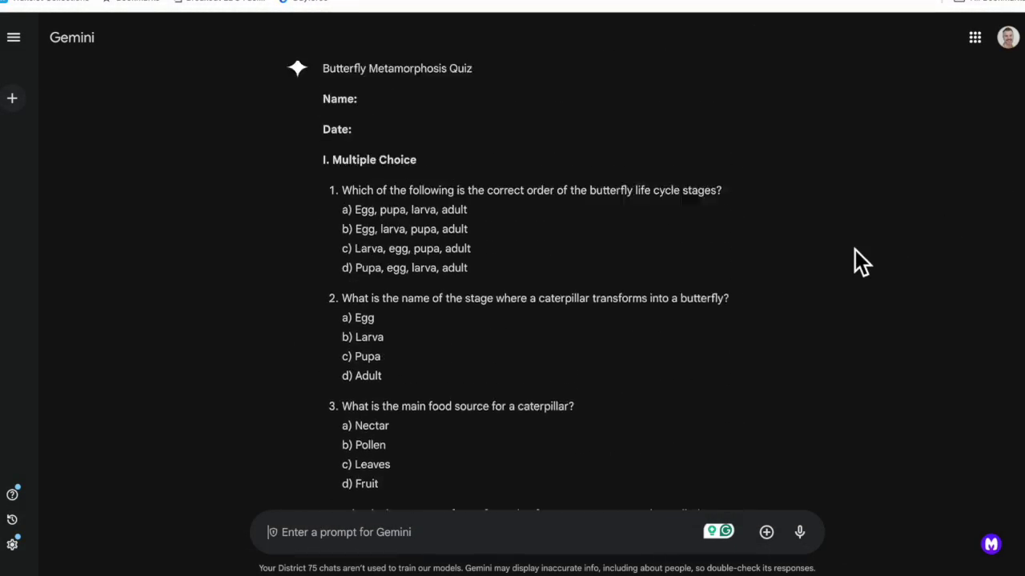
- Ask for study cards on what students need to understand for the quiz
left_click(493, 538)
type("Crea")
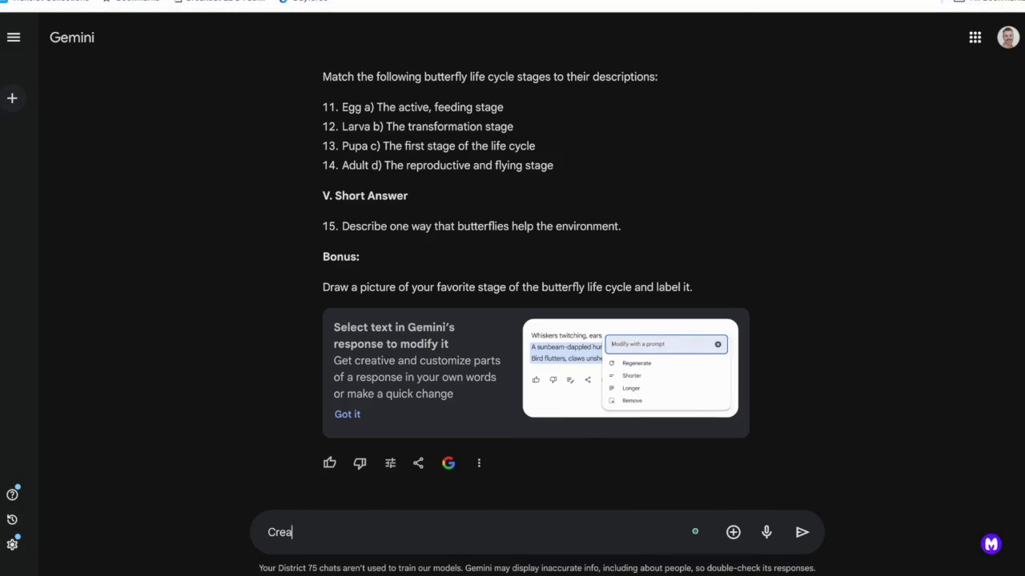
type("te study cards for students r")
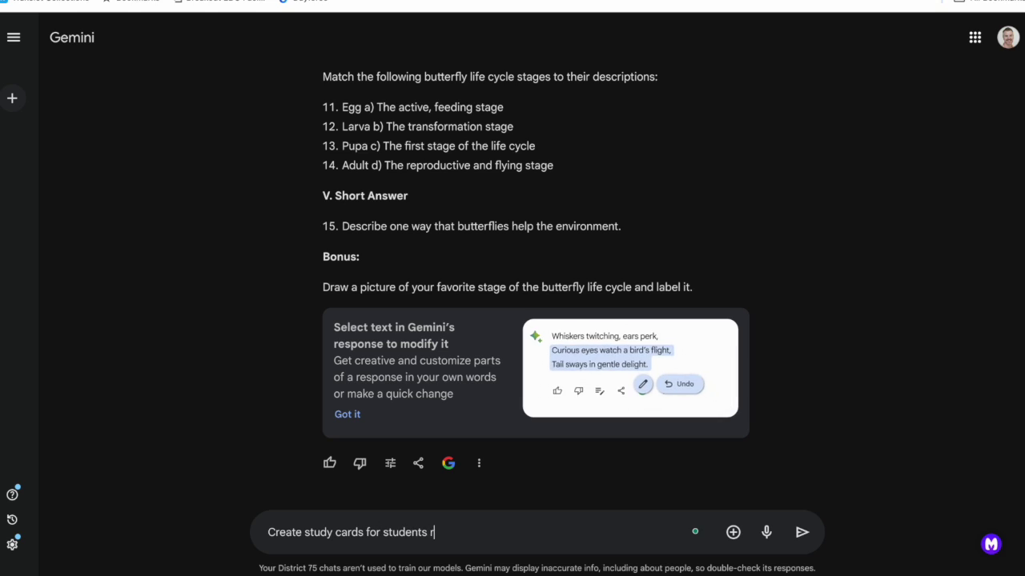
type("elated to what they will need to unde")
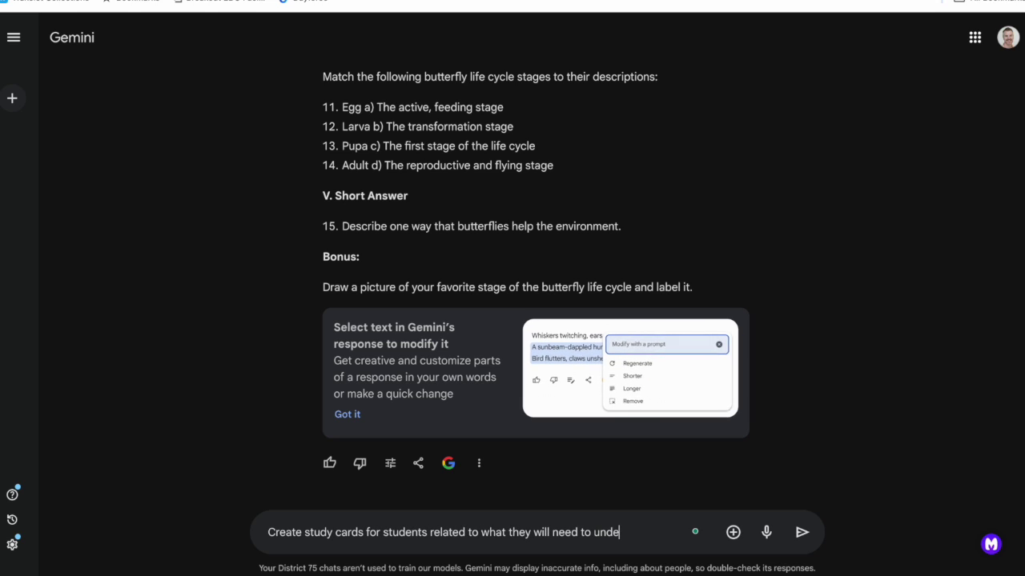
type("rstand for the quiz. Include r")
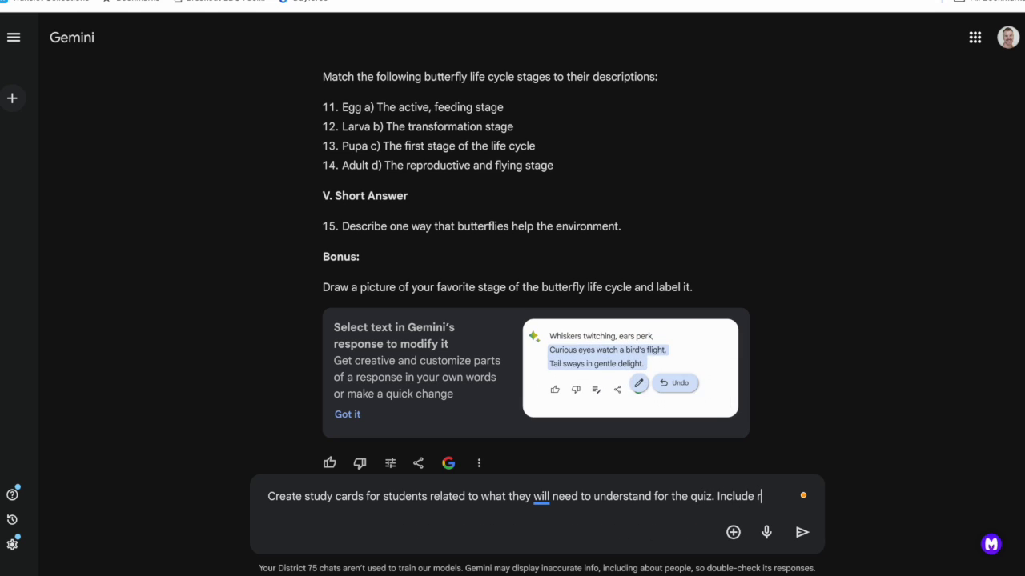
type("elated images and referenc")
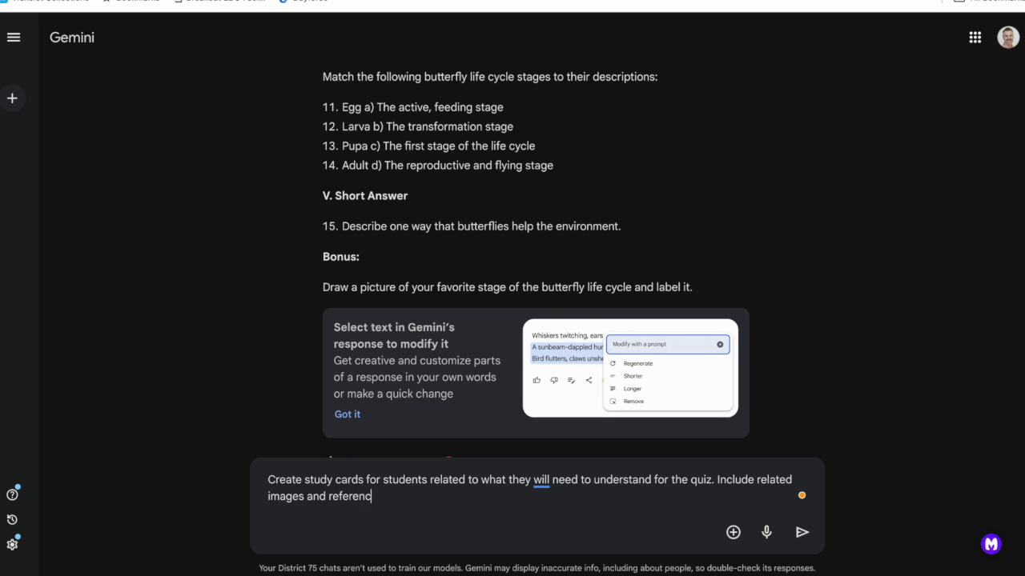
type("es with links")
key("Return")
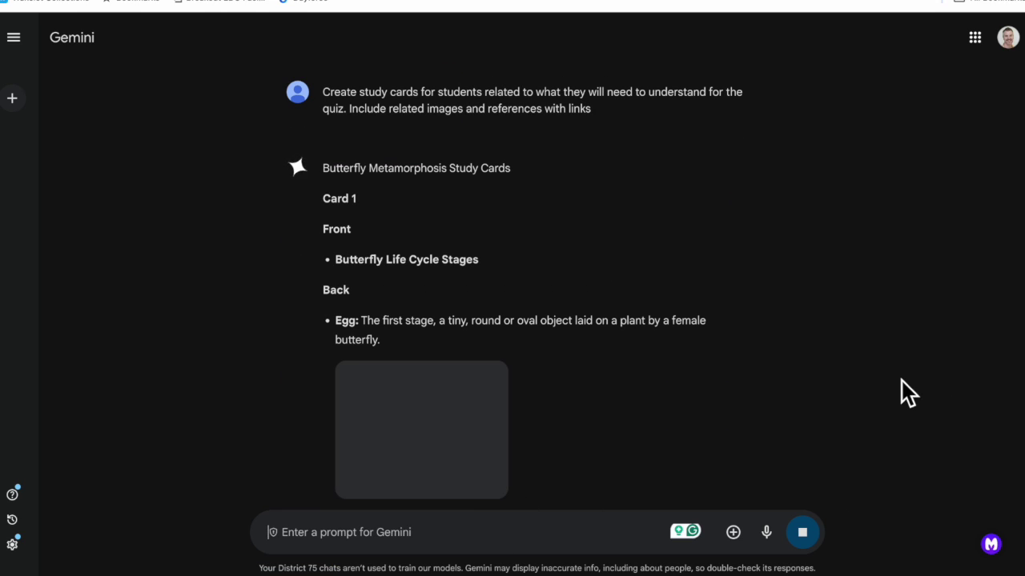
scroll(794, 377, "down", 7)
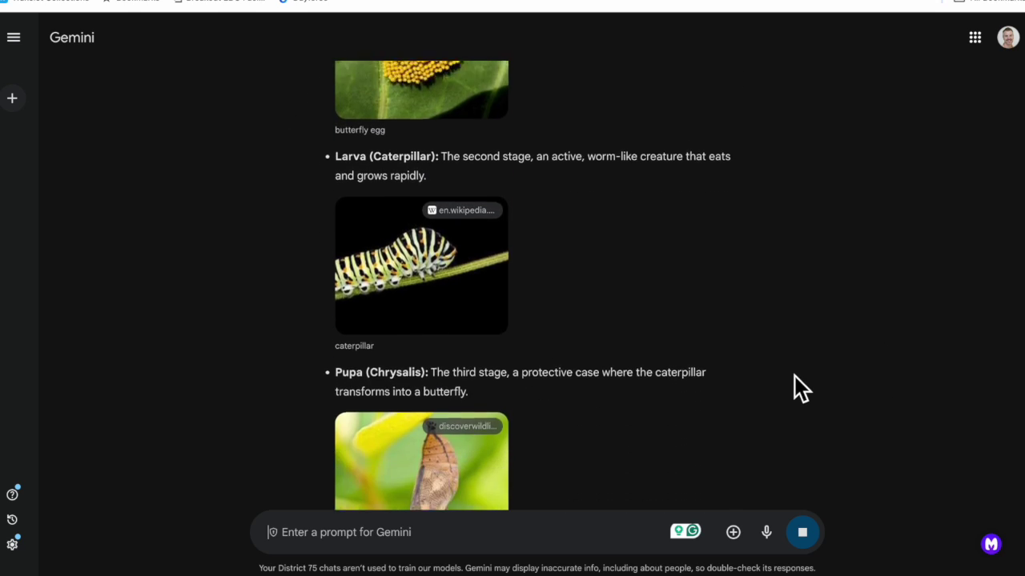
scroll(795, 377, "down", 12)
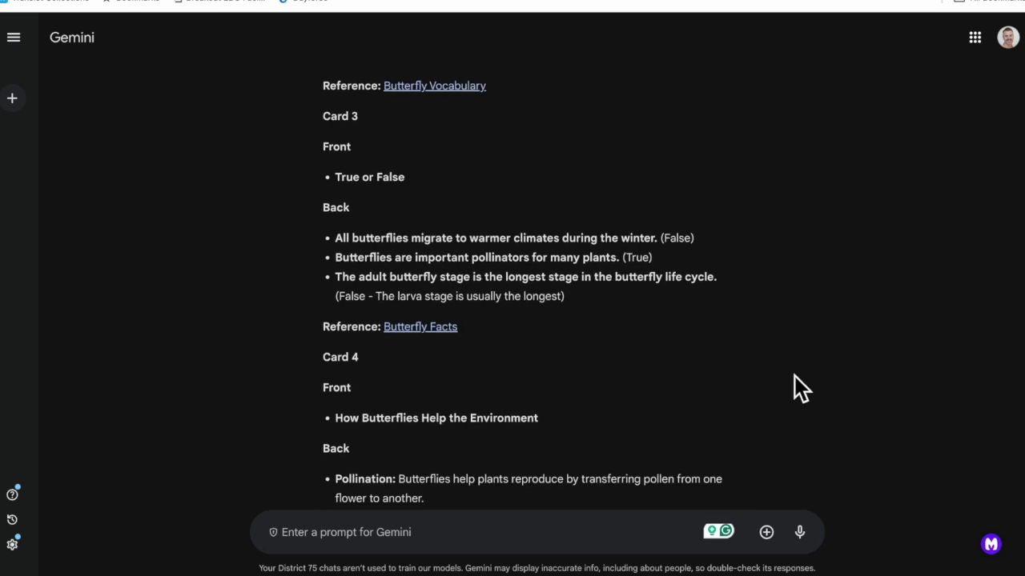
scroll(795, 376, "down", 3)
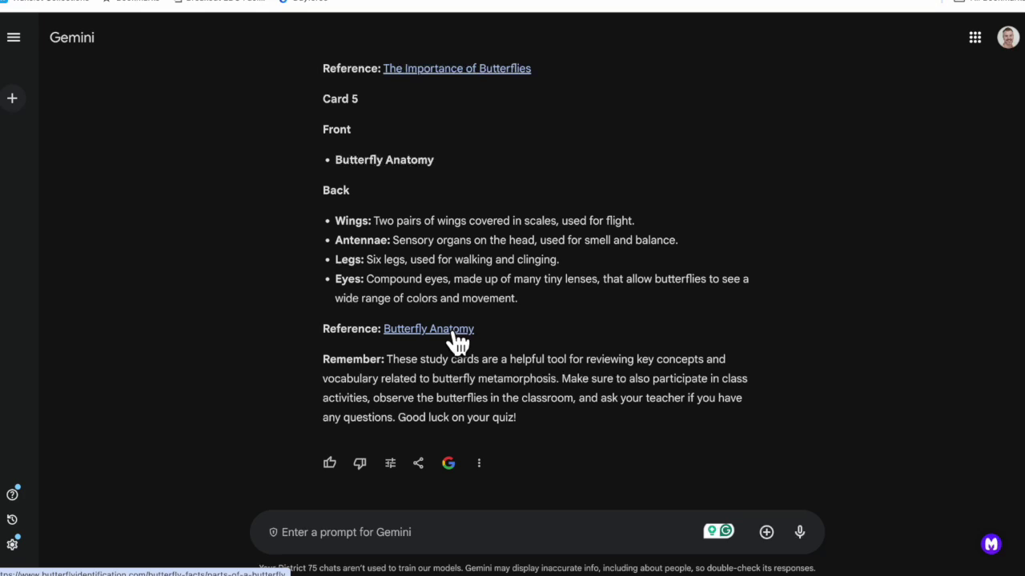
scroll(589, 245, "up", 4)
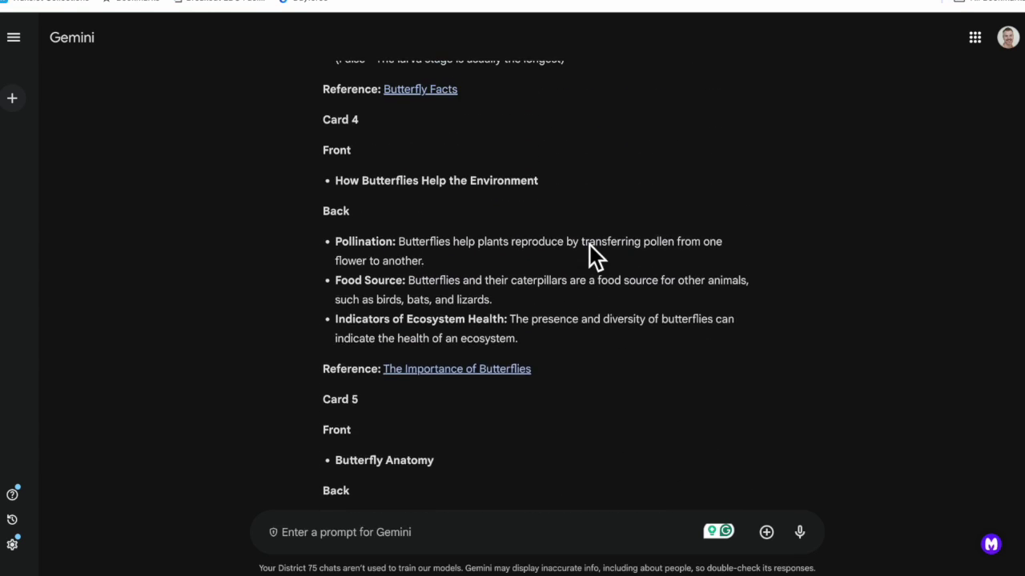
scroll(590, 245, "up", 5)
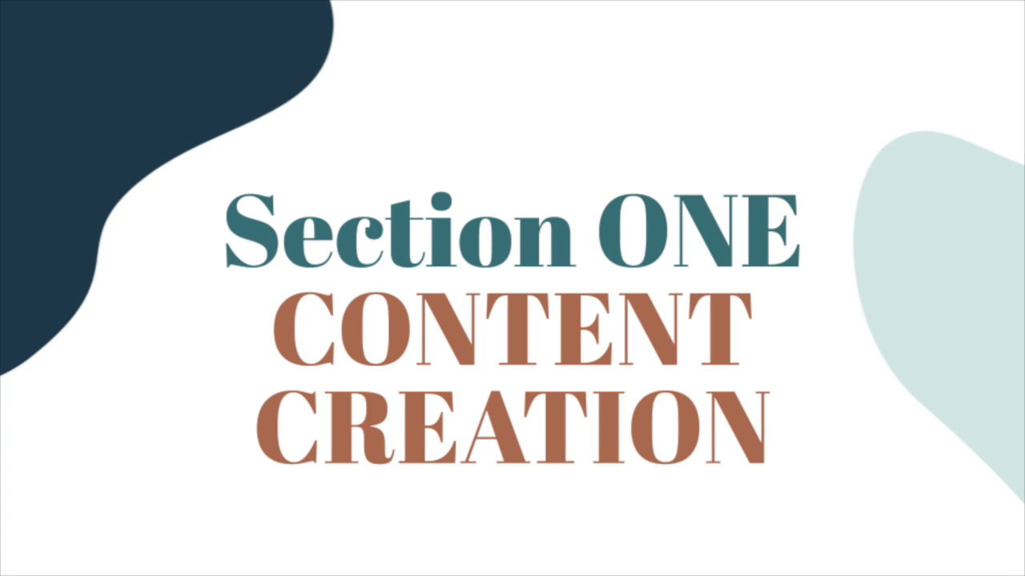
- Create a blank document and dismiss both Gemini welcome messages
left_click(160, 169)
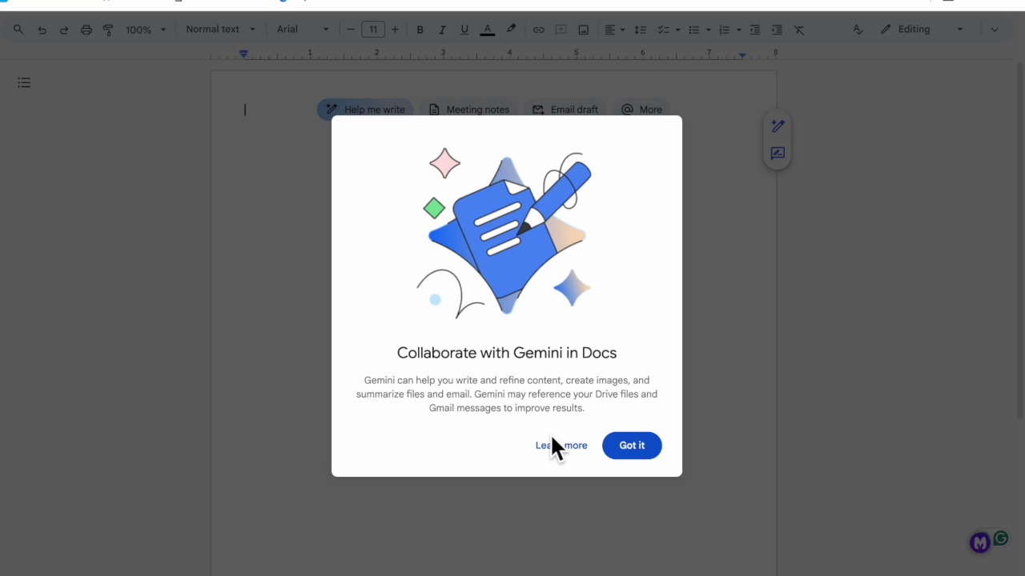
left_click(631, 445)
left_click(628, 462)
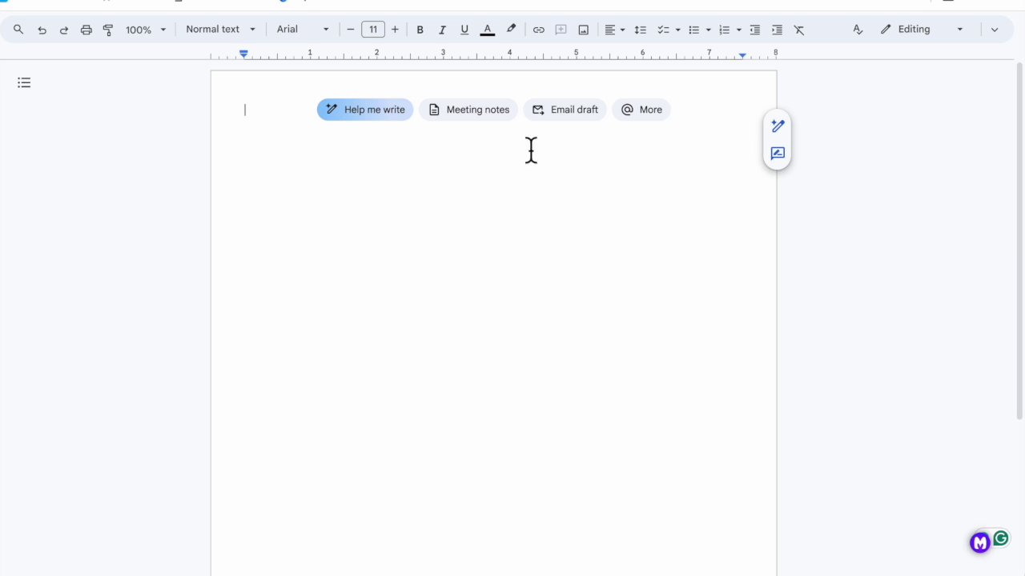
- Add an email draft and generate a planetarium-trip letter to elementary parents with safety precautions
left_click(568, 112)
left_click(341, 244)
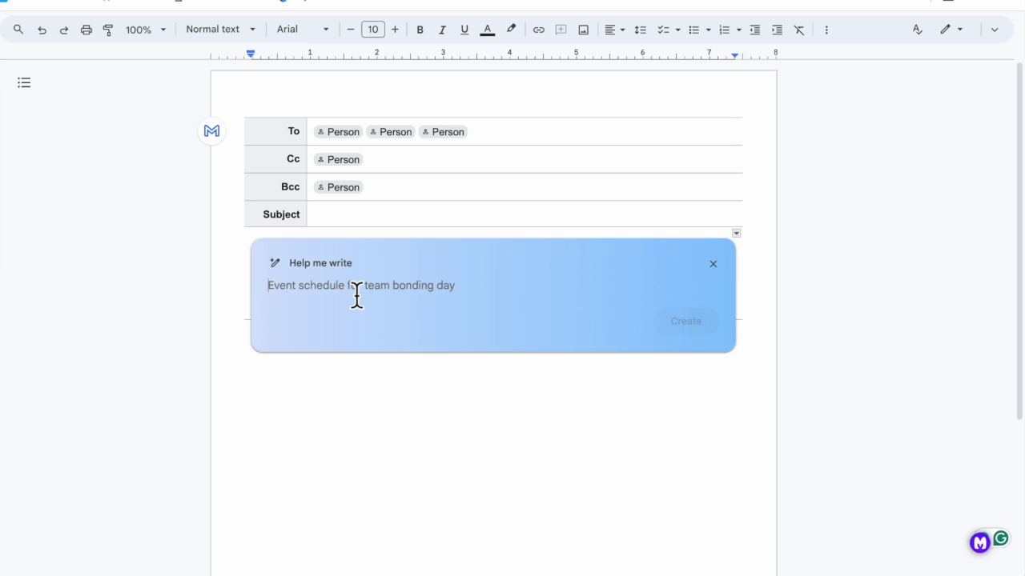
type("a letter to parents announcing our upcoming trip to the planetariu")
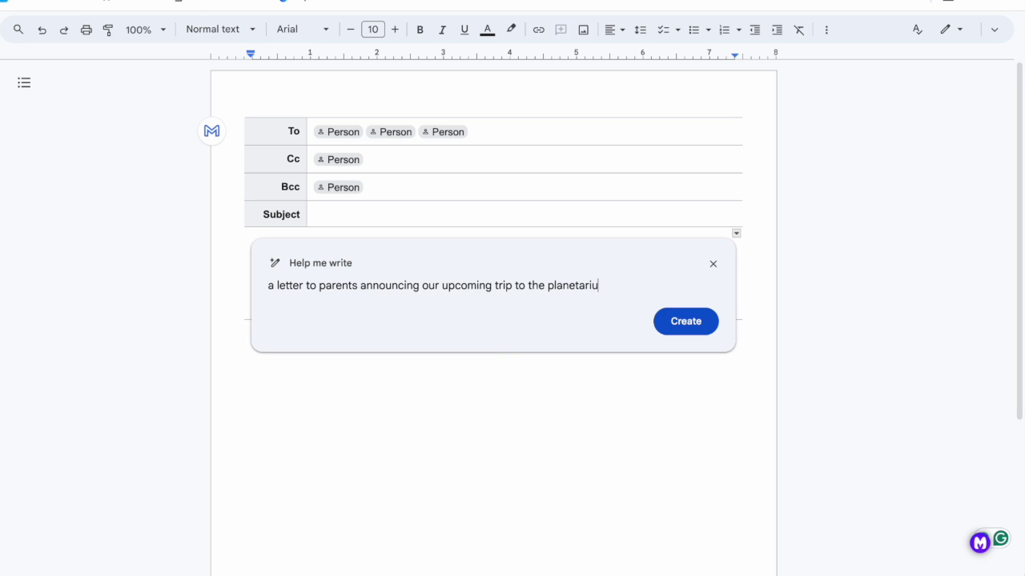
type("safety pre")
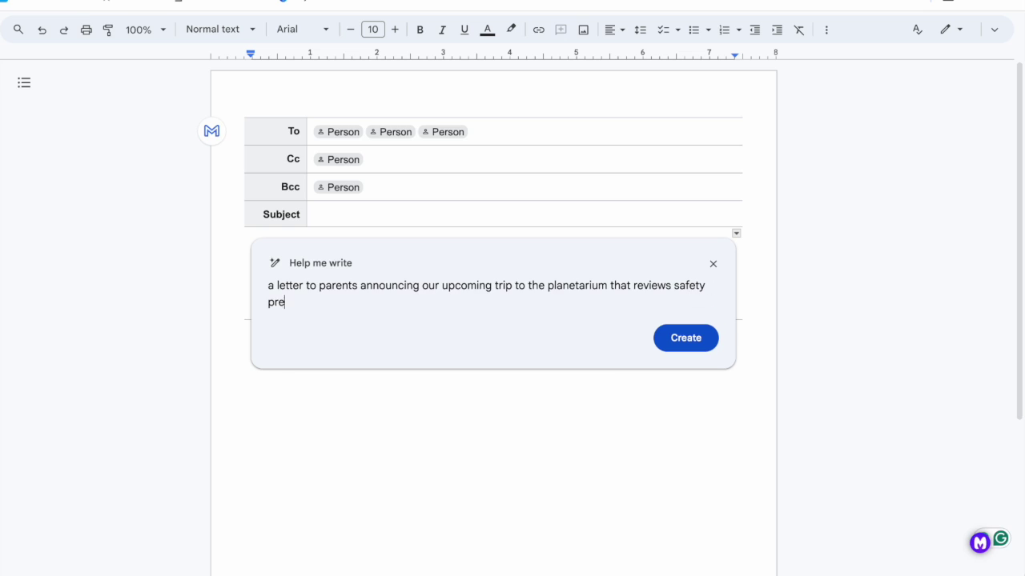
type("elementary")
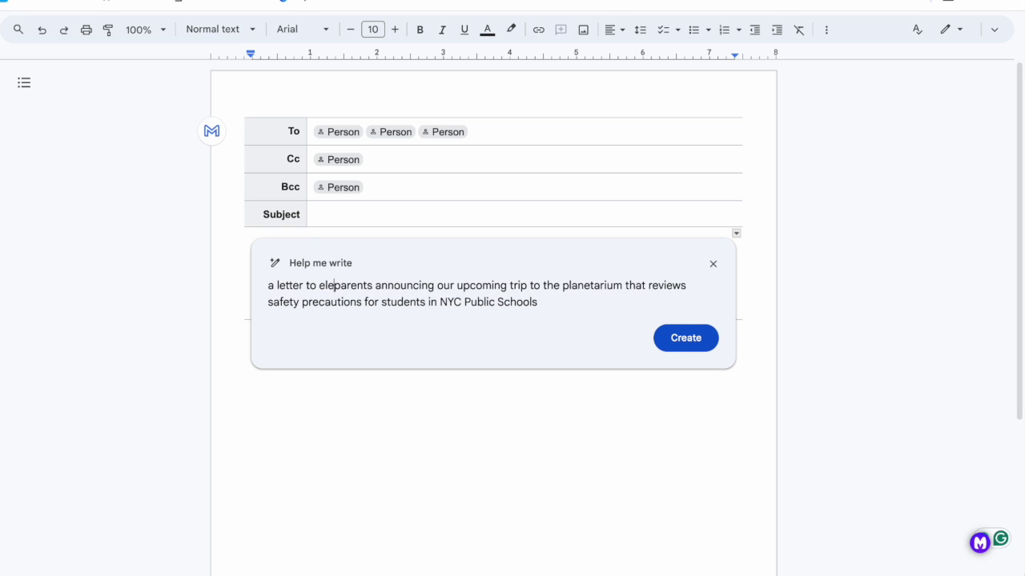
left_click(611, 307)
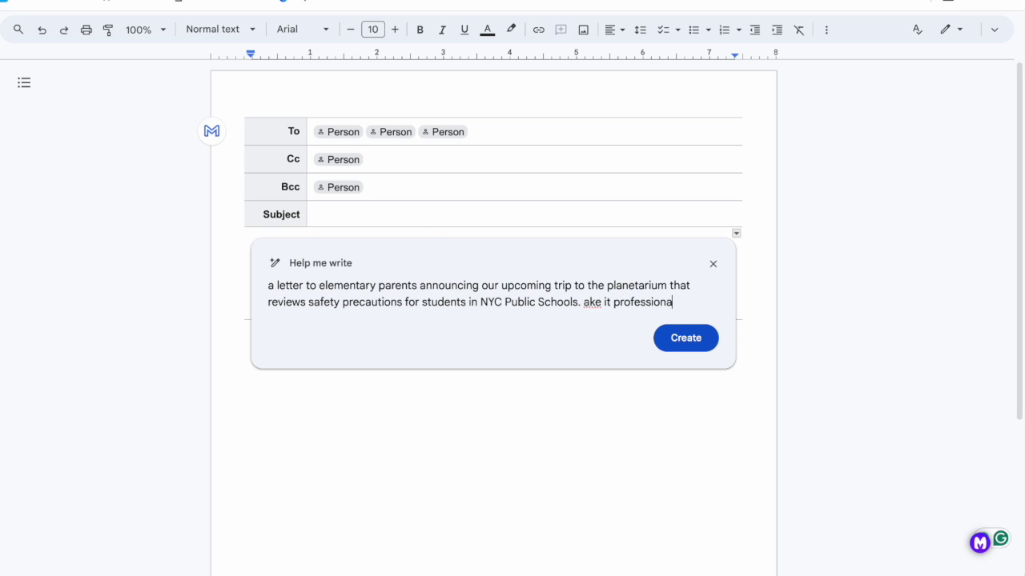
type("but fun. Inclu")
key("BackSpace")
key("BackSpace")
key("BackSpace")
key("BackSpace")
key("BackSpace")
key("BackSpace")
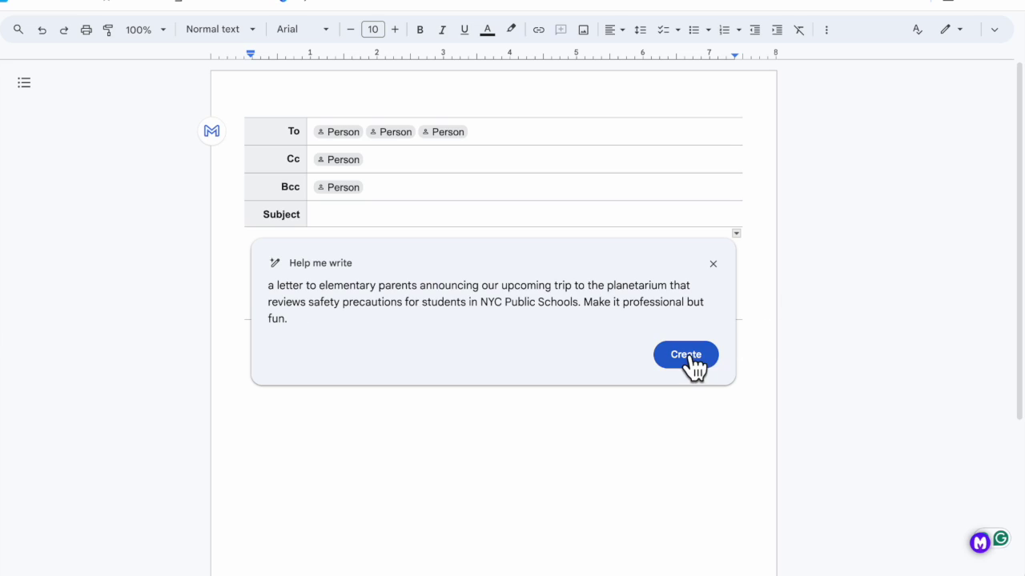
left_click(686, 357)
- Refine the drafted letter with Elaborate to make it more detailed
scroll(476, 369, "down", 5)
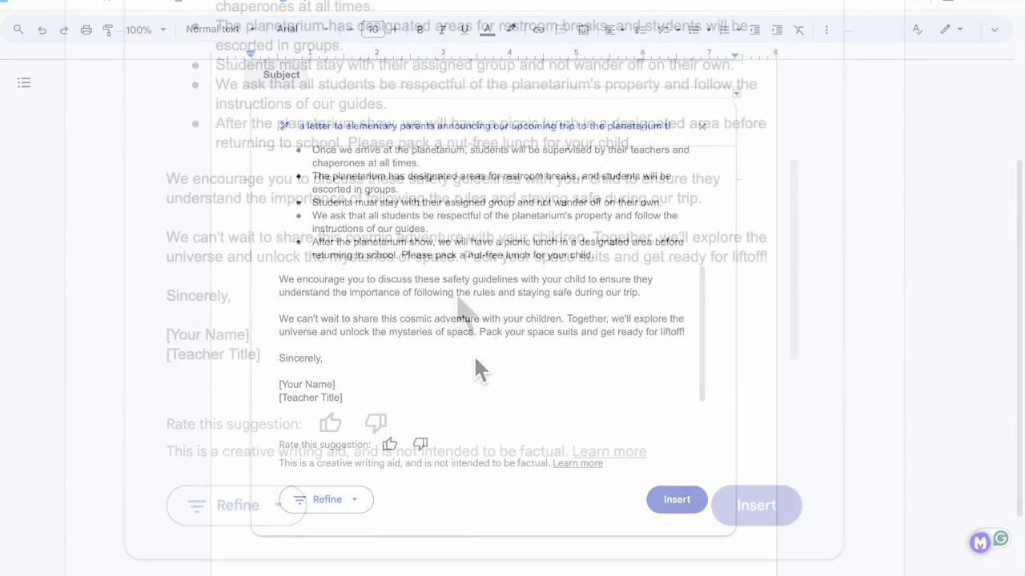
left_click(320, 497)
mouse_move(436, 310)
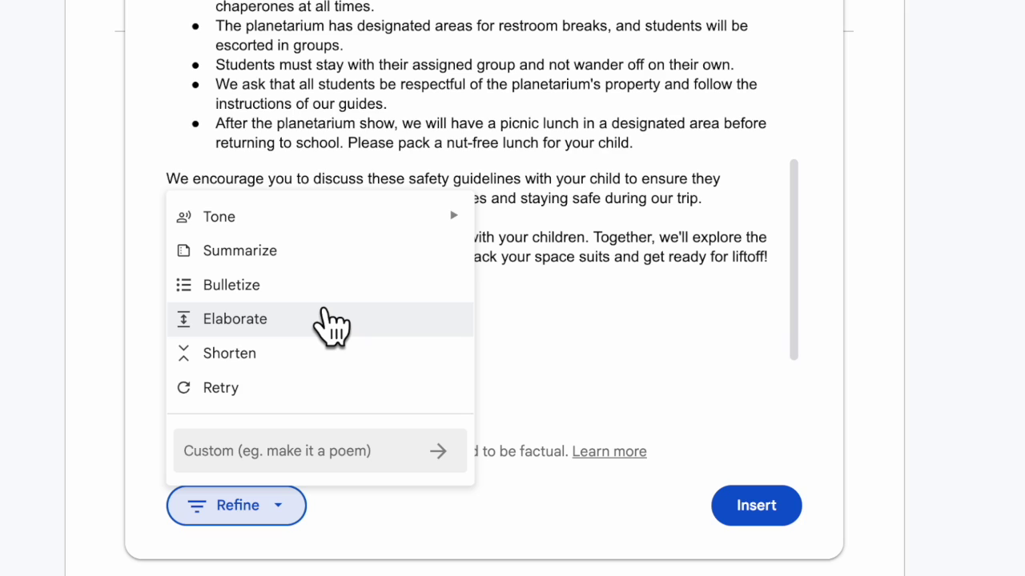
left_click(328, 317)
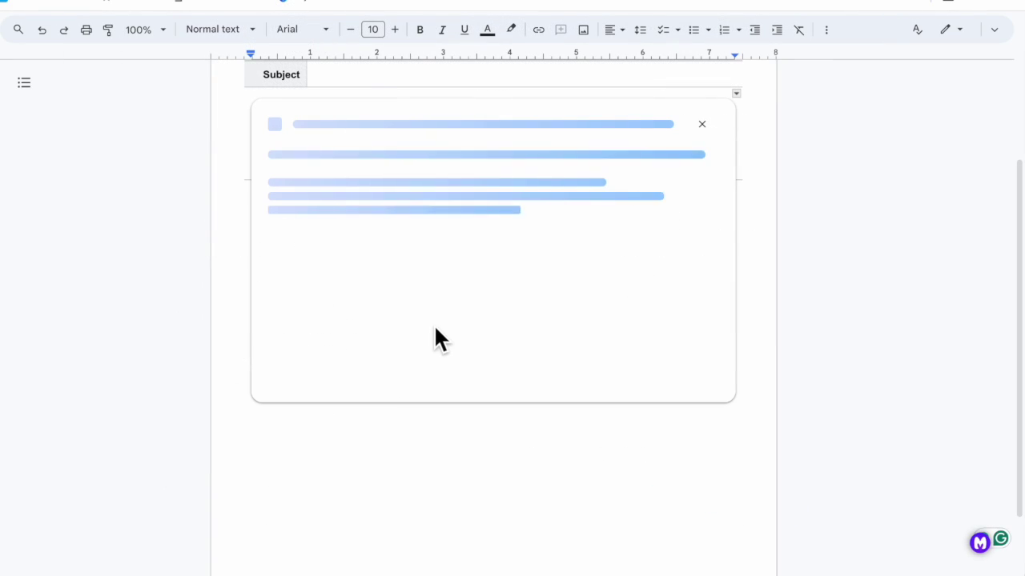
scroll(430, 285, "down", 5)
scroll(429, 286, "up", 5)
- Compare the original and elaborated letters and insert the elaborated version
left_click(469, 544)
left_click(518, 543)
scroll(568, 396, "down", 10)
left_click(304, 412)
left_click(677, 415)
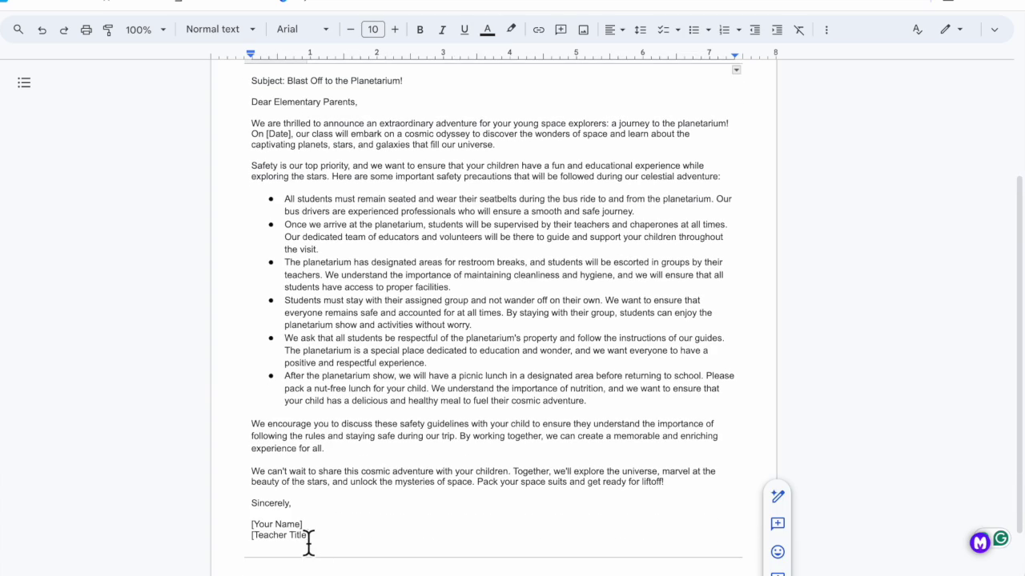
scroll(310, 544, "up", 3)
scroll(313, 537, "down", 3)
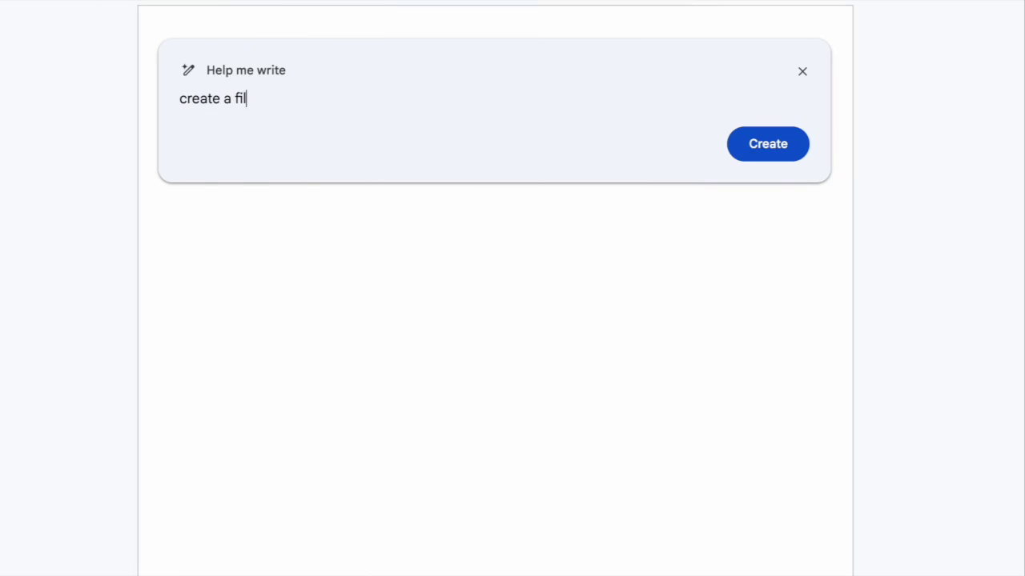
- Generate a field trip permission form for 3rd graders visiting the Bronx Zoo
type("eld trip permissi")
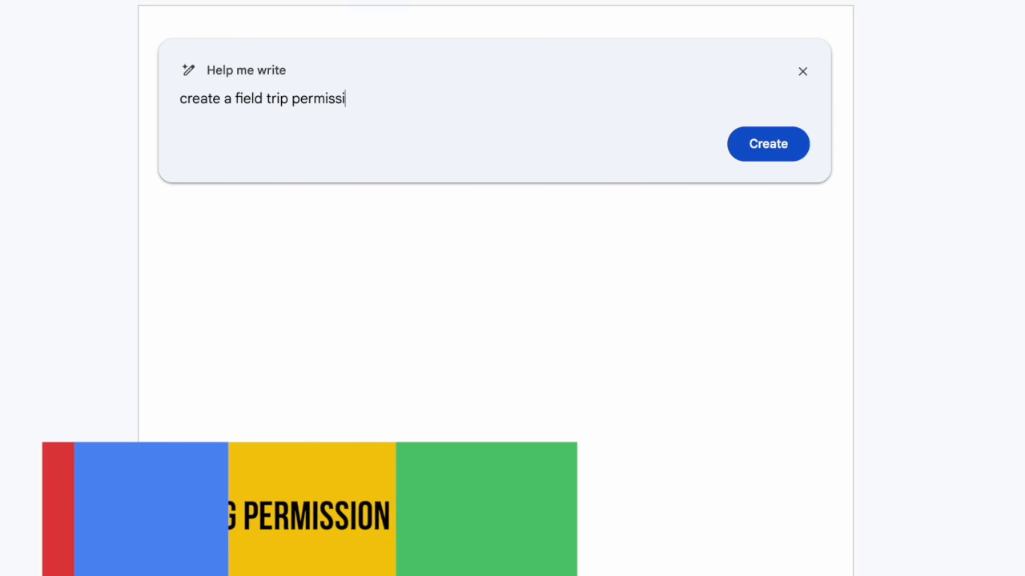
type("on form for my 3rd grade students to go to the Bronx ")
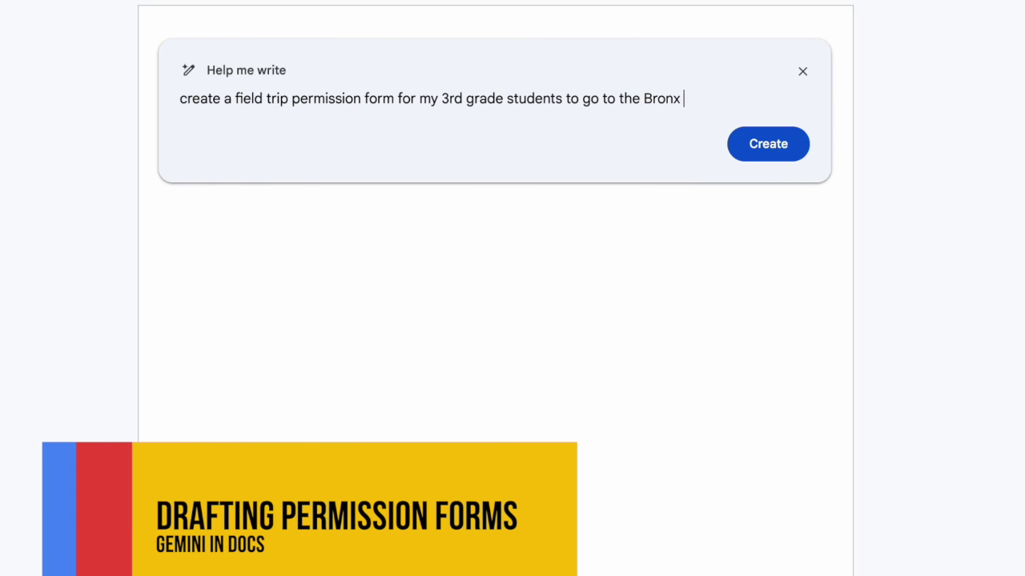
type("zoo. Include permission for lunch and photos")
left_click(781, 170)
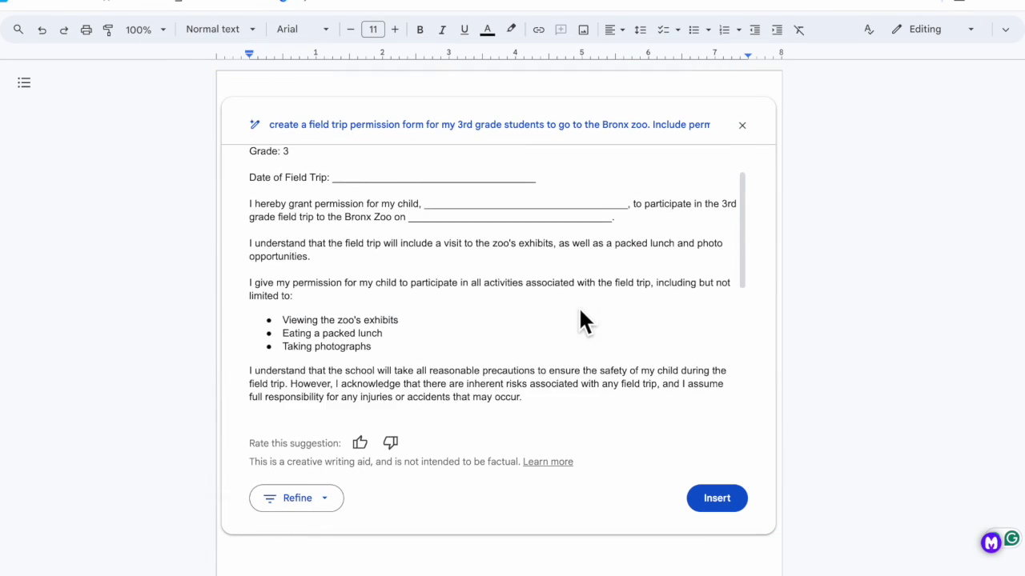
scroll(580, 312, "down", 2)
scroll(580, 312, "up", 3)
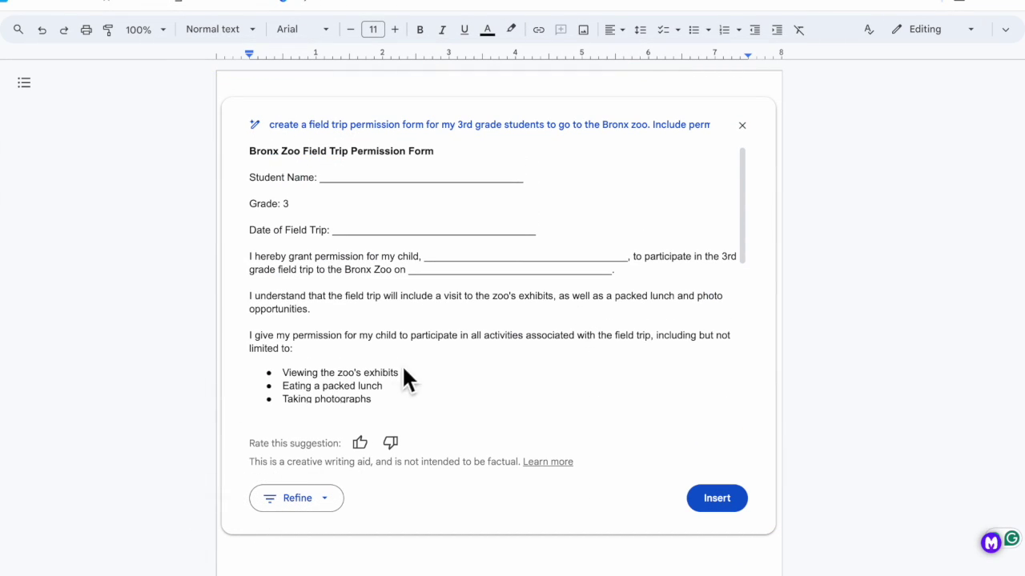
- Refine the permission form's tone to Formal
left_click(296, 498)
mouse_move(440, 313)
left_click(480, 304)
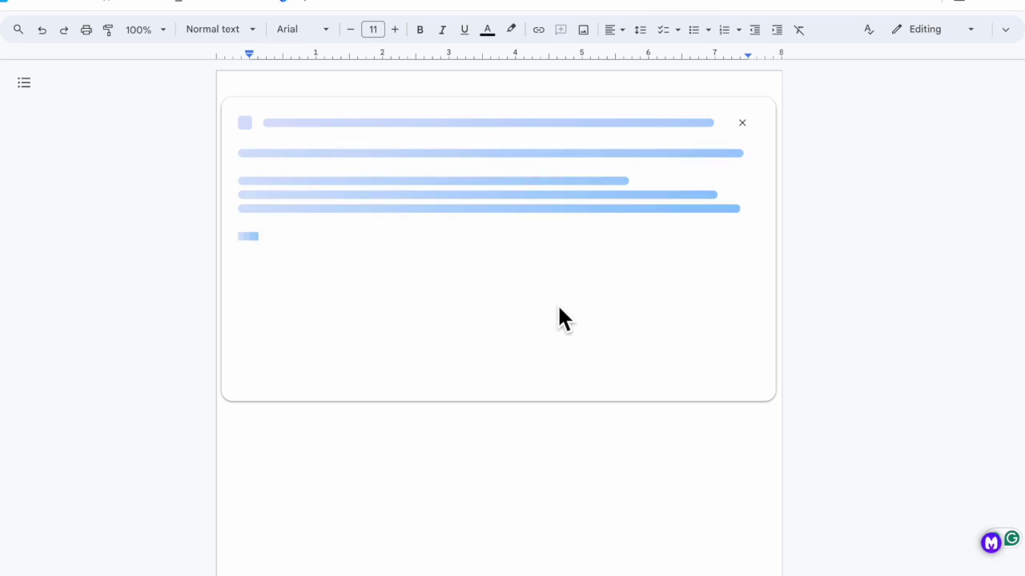
scroll(592, 395, "down", 5)
scroll(595, 350, "up", 5)
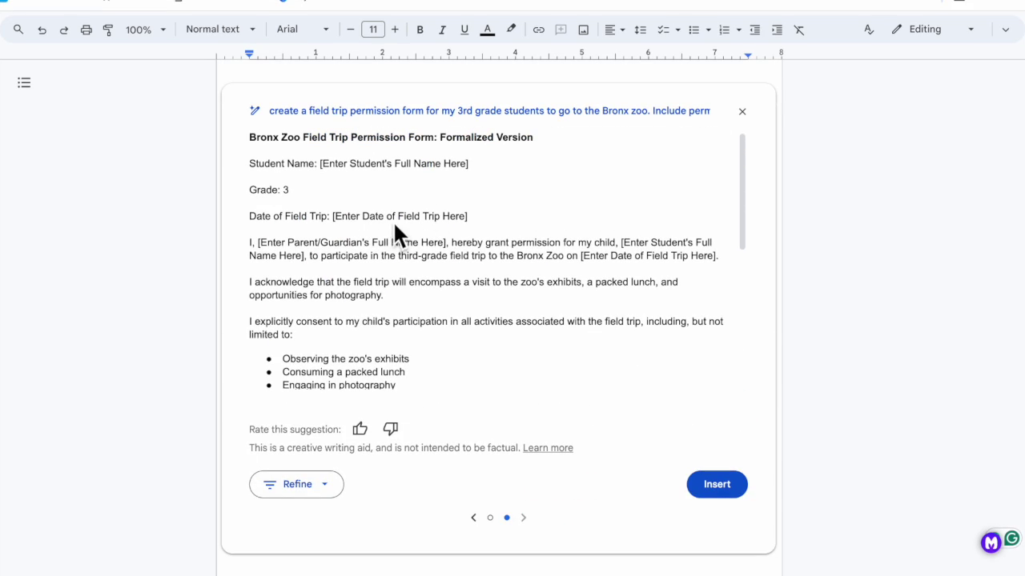
- Leave the original request unchanged and compare the first draft with the Formalized Version
left_click(254, 112)
left_click(544, 188)
scroll(513, 360, "down", 3)
left_click(473, 517)
left_click(524, 518)
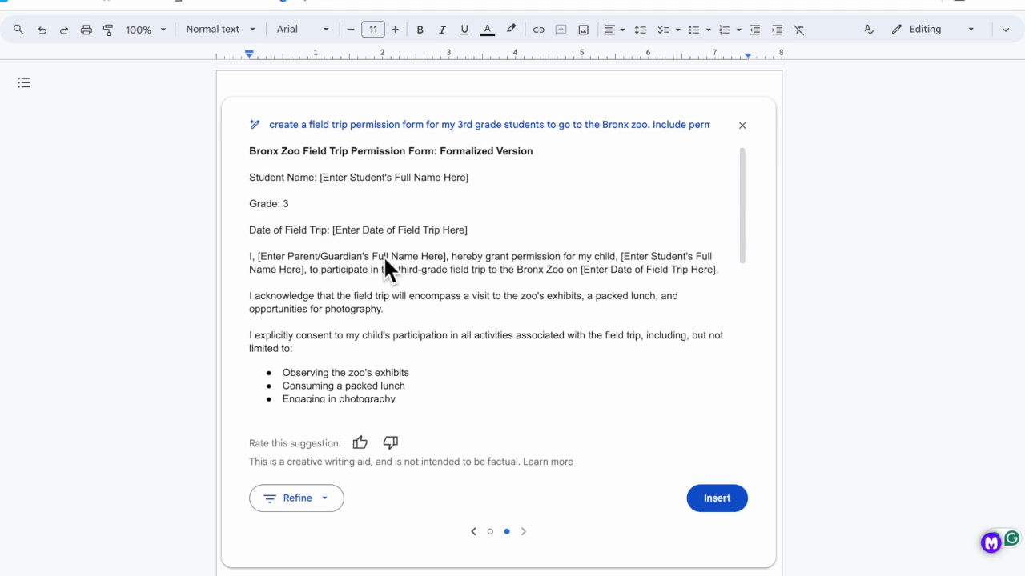
scroll(384, 225, "down", 5)
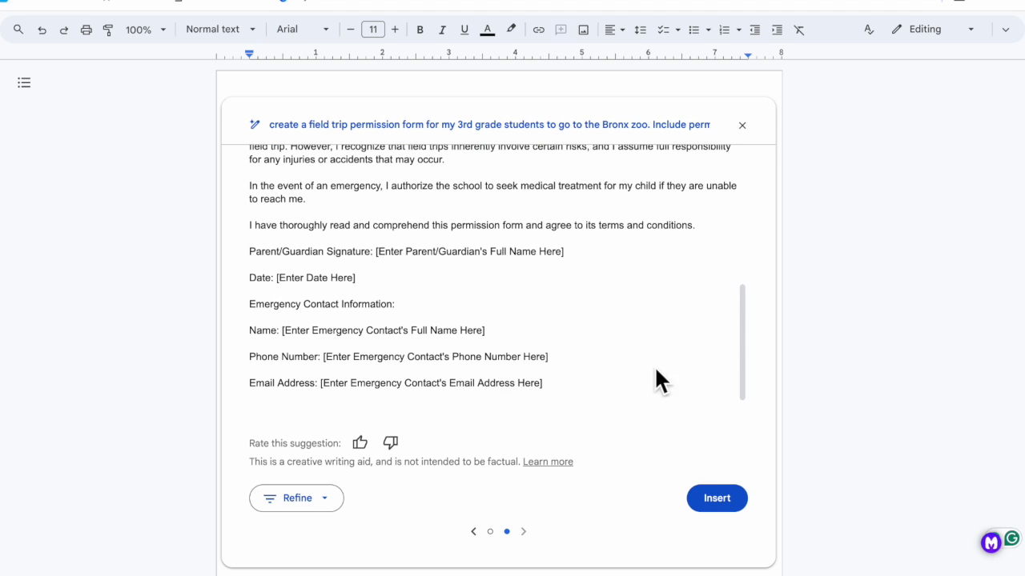
- Insert the formalized permission form and select 'Here' in the Date of Field Trip line
left_click(717, 498)
left_click(382, 478)
scroll(487, 460, "up", 3)
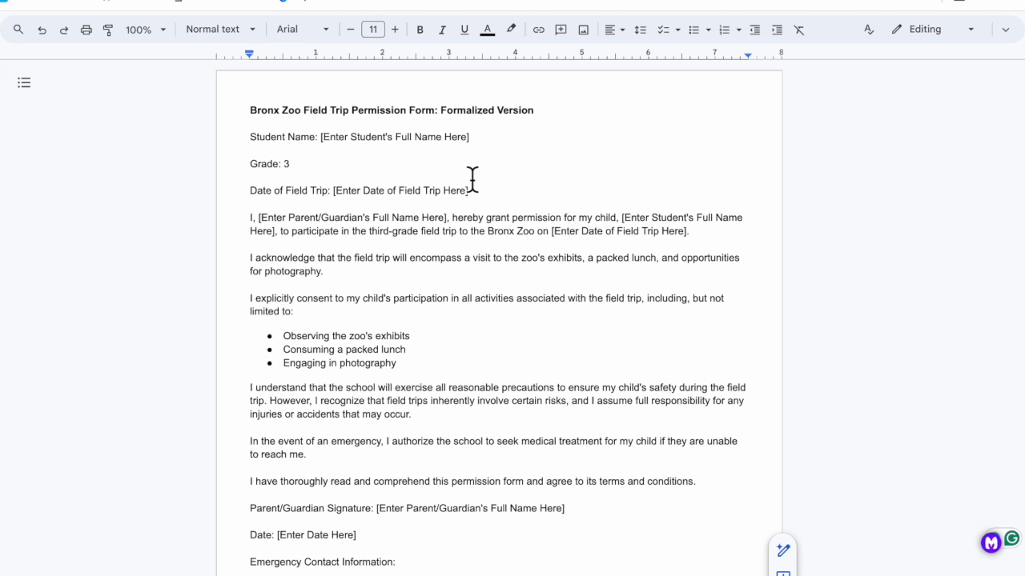
double_click(463, 193)
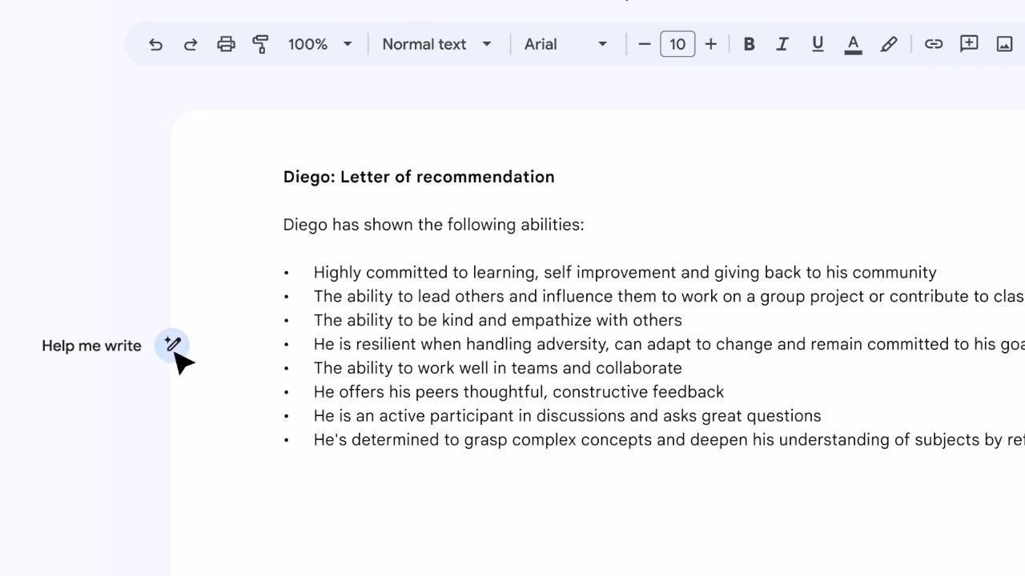
- Generate and insert a recommendation letter below the student's details with Help me write
left_click(175, 354)
type("Acting as")
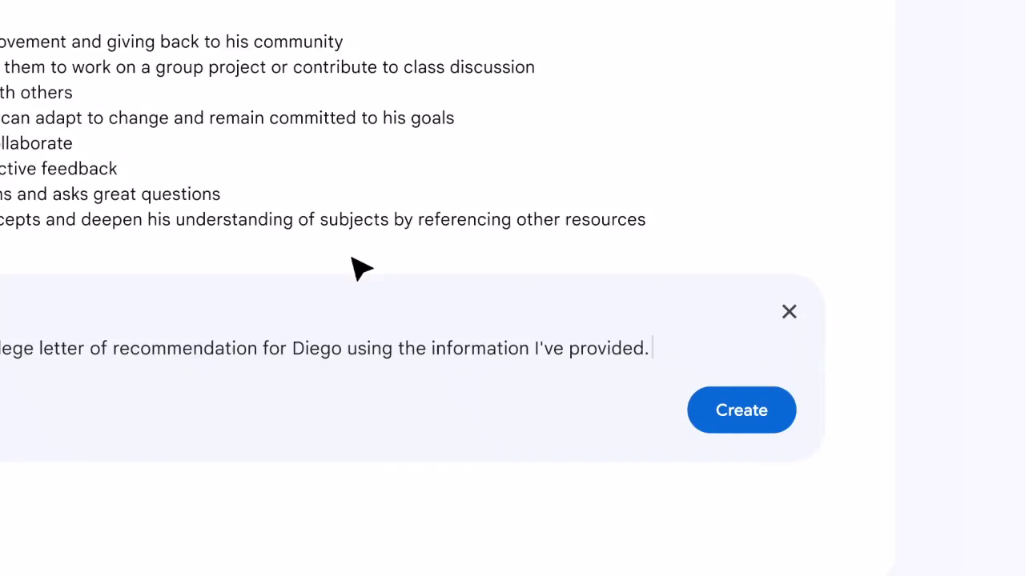
left_click(639, 423)
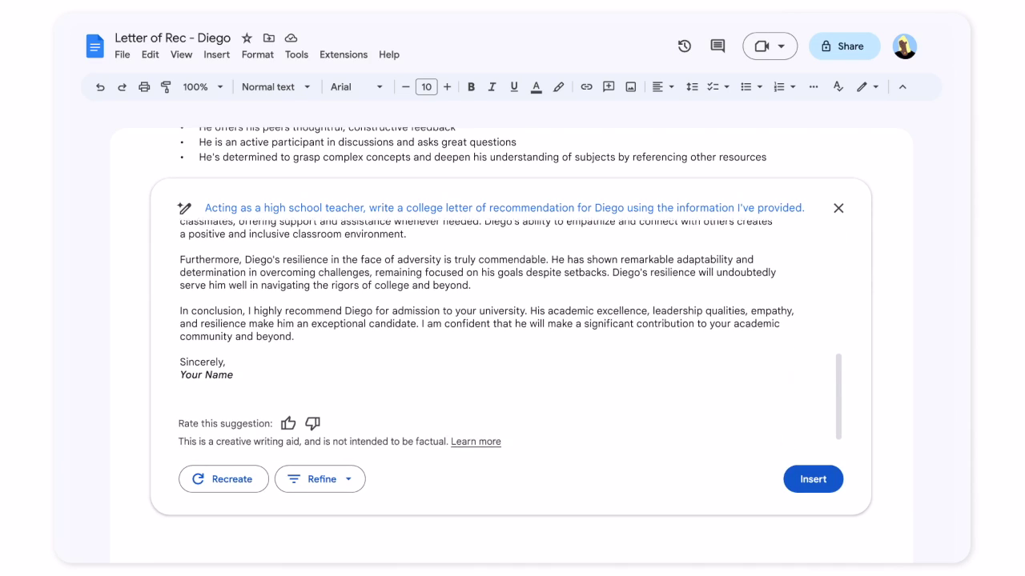
left_click(814, 479)
scroll(482, 352, "down", 5)
scroll(483, 352, "down", 1)
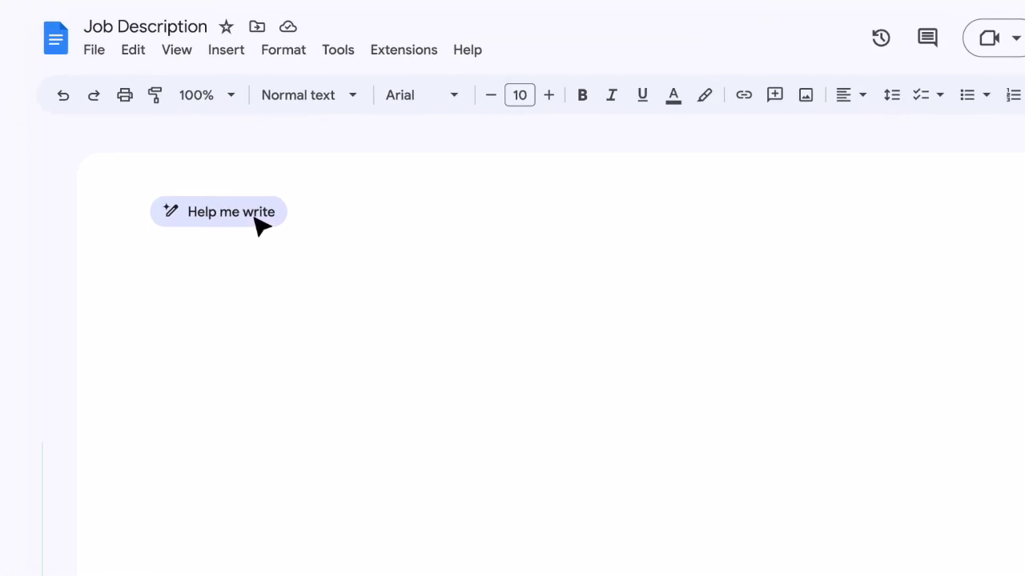
- Draft an IT Director's job description for a new Systems Administrator and insert it
left_click(232, 172)
type("Acting as an IT Director at a high school, draft a job description for a new Systems Administrator responsible for managing Google Workspace for Education and Chromebooks.")
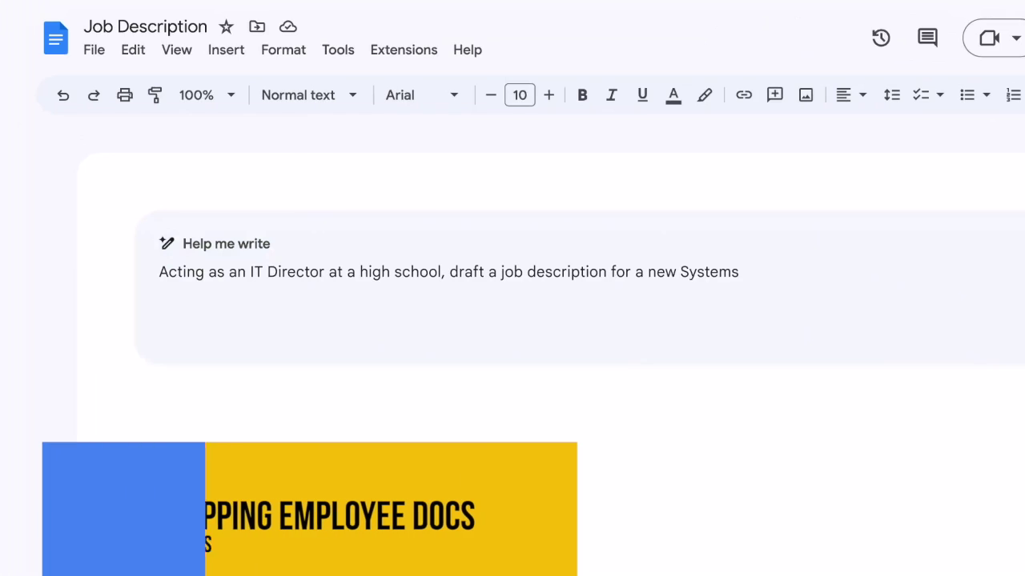
left_click(1024, 361)
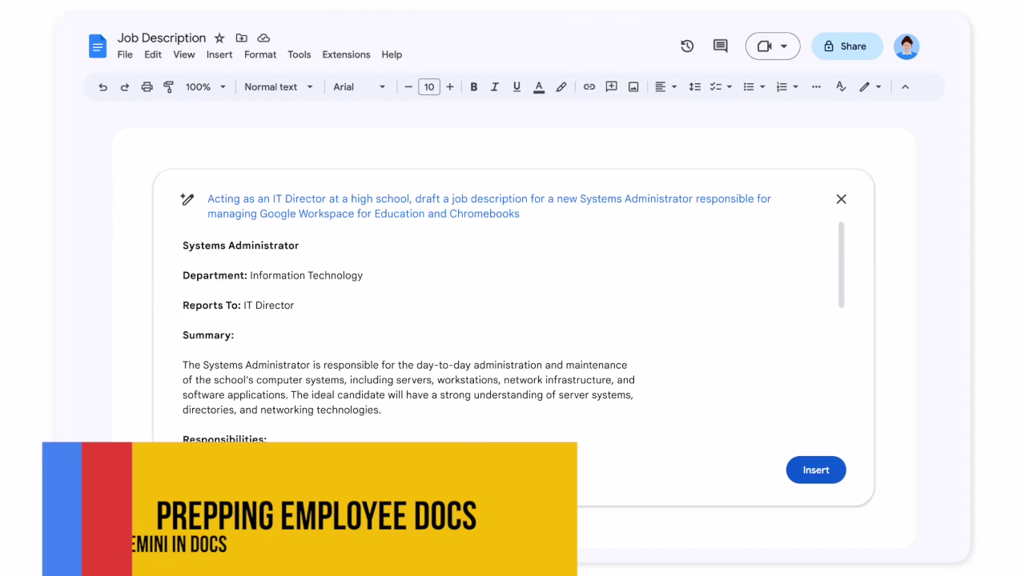
scroll(512, 336, "down", 5)
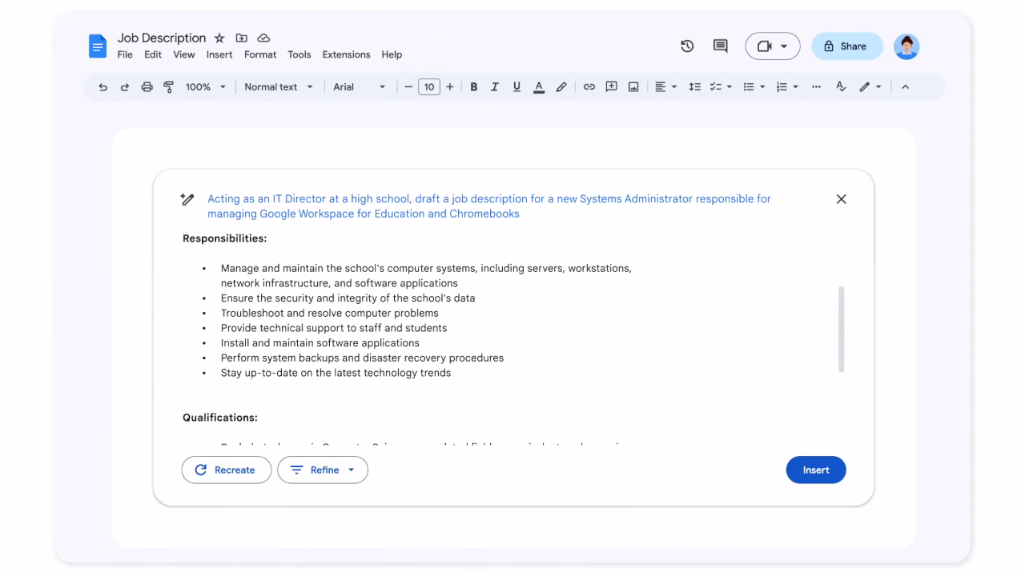
scroll(512, 336, "down", 4)
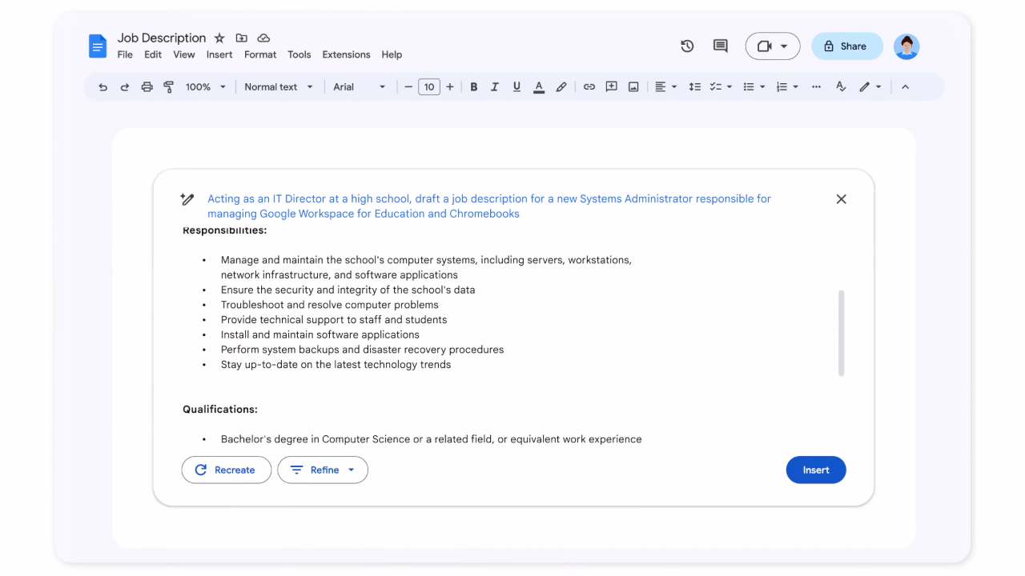
left_click(815, 470)
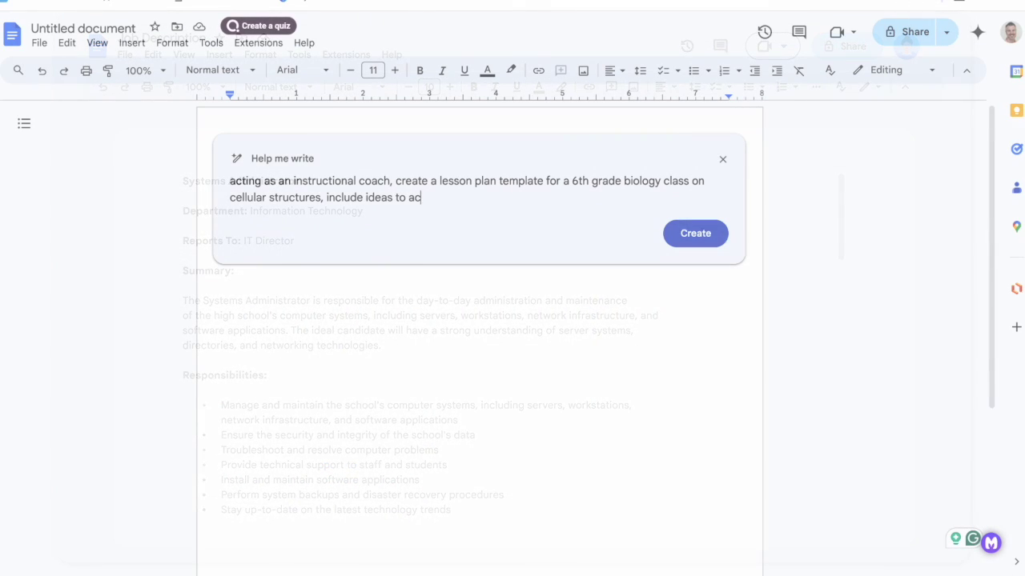
- Finish the lesson-plan prompt for students new to the topic, correcting 'accommodate', and generate it
type("comodate student")
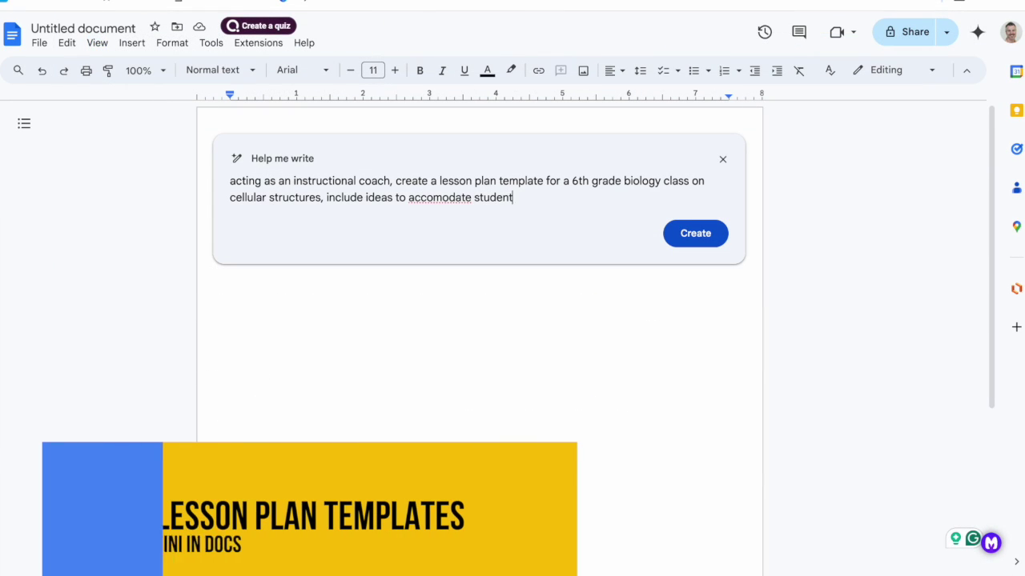
type("s who are nr")
key("BackSpace")
right_click(436, 198)
key("Escape")
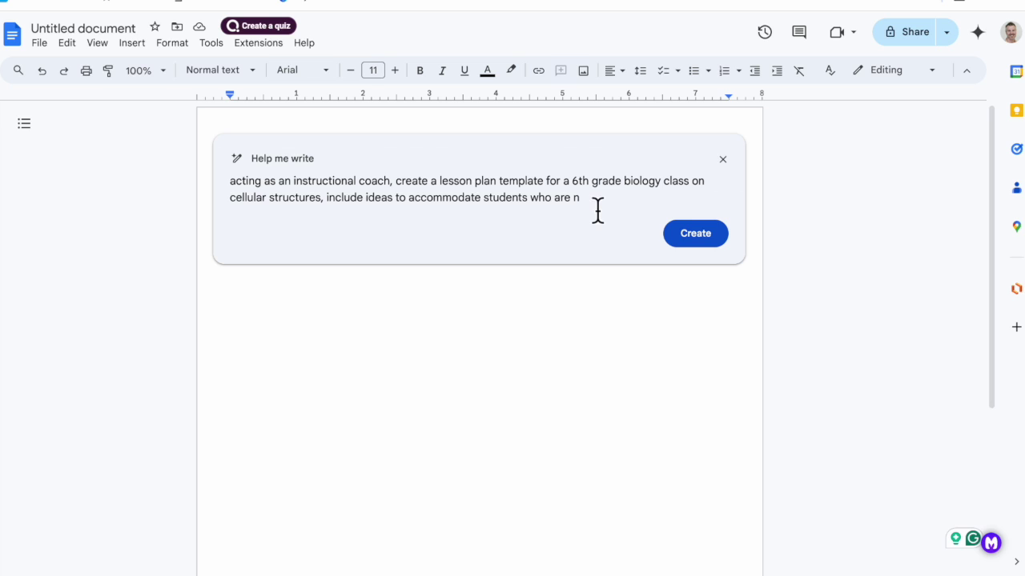
type("ew to the topic")
left_click(684, 243)
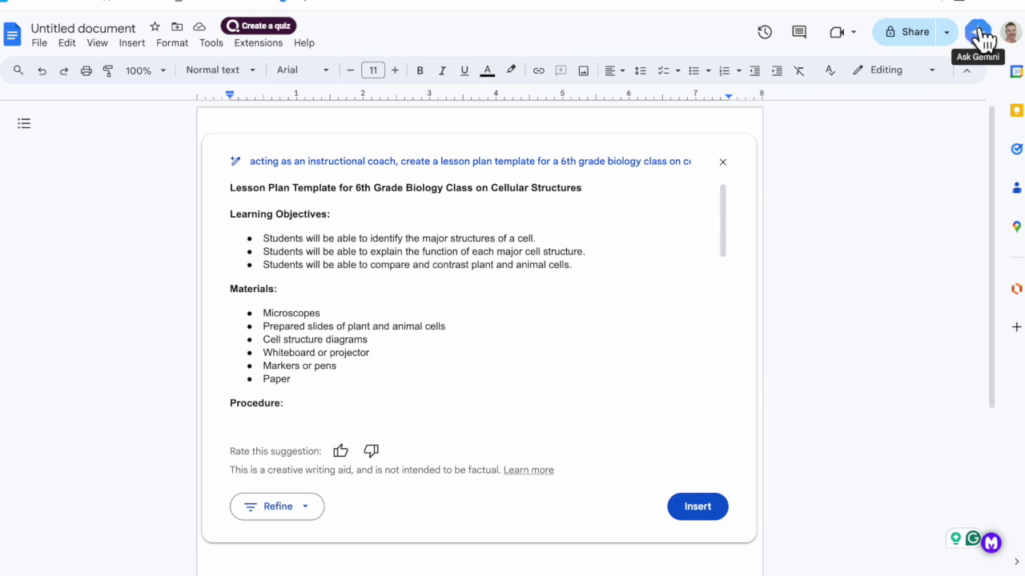
- Review the generated 6th grade cell-structure lesson plan and bring up its Refine options
scroll(422, 371, "down", 3)
scroll(423, 378, "down", 5)
scroll(431, 272, "up", 5)
scroll(430, 272, "up", 3)
scroll(429, 272, "down", 8)
scroll(430, 273, "up", 2)
scroll(430, 272, "up", 3)
scroll(429, 276, "down", 5)
left_click(308, 512)
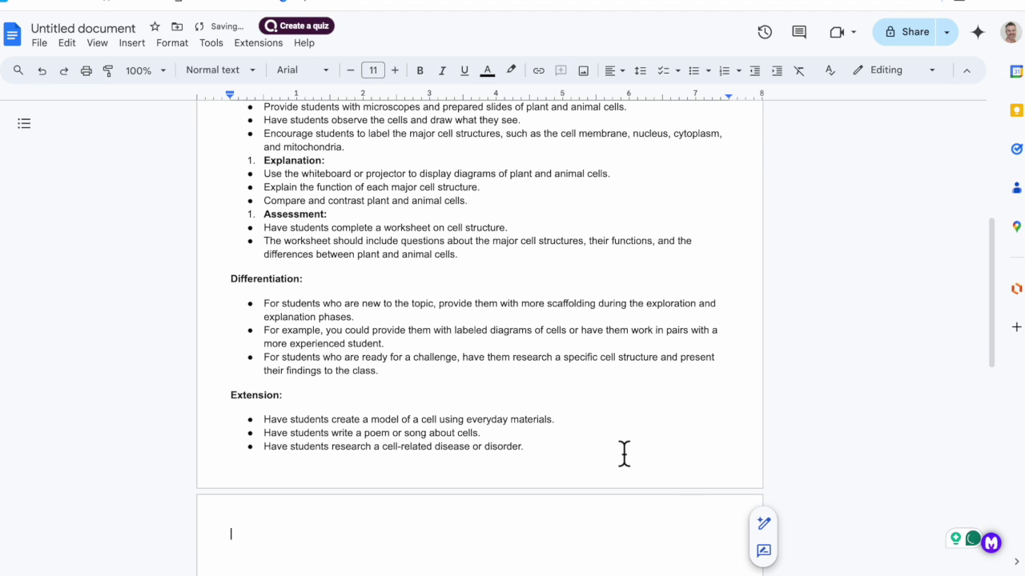
scroll(623, 453, "down", 1)
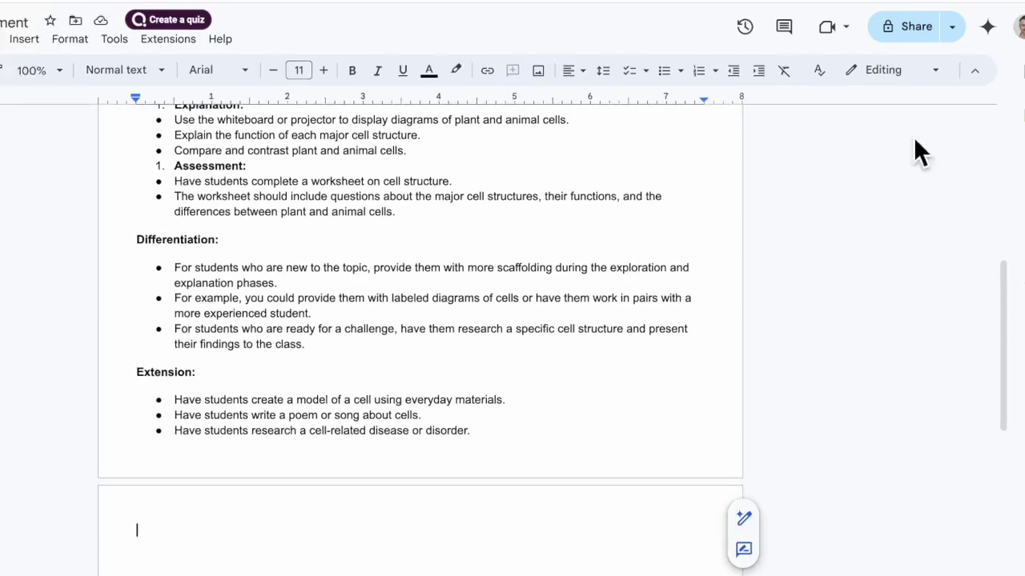
- Request a high school AI ethics syllabus outline covering bias and misinformation from Gemini, and insert it
left_click(987, 26)
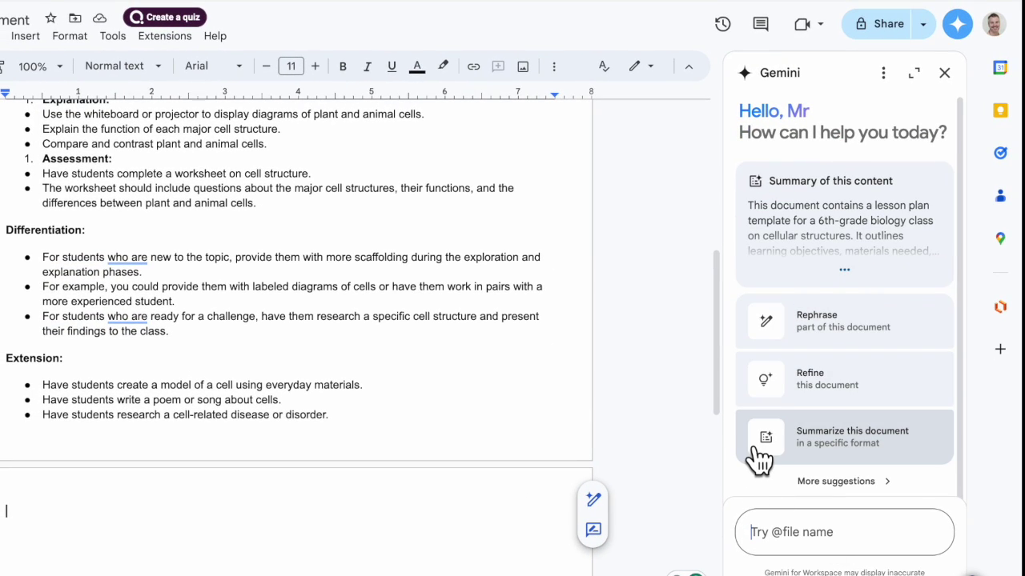
scroll(457, 315, "up", 5)
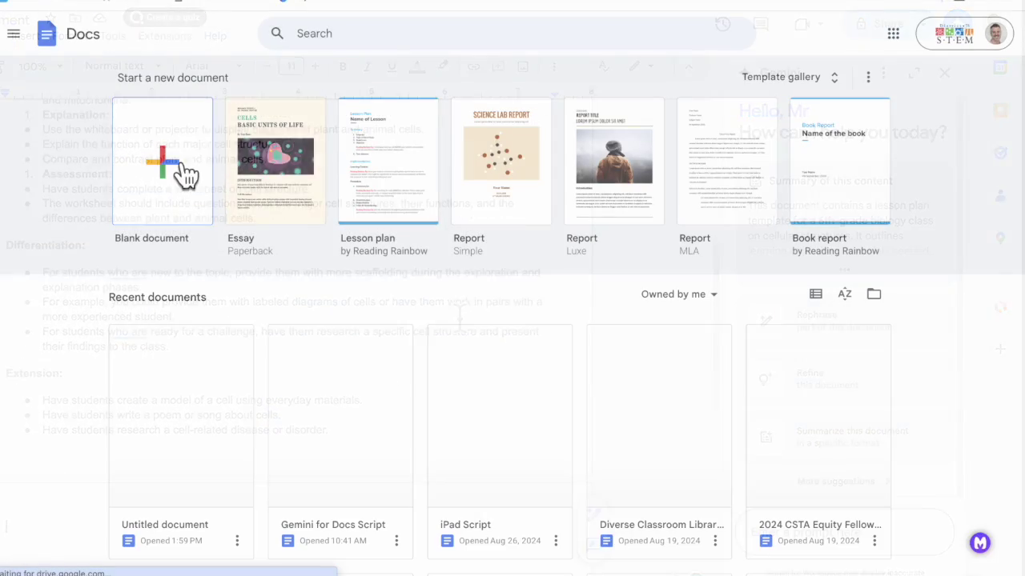
left_click(178, 174)
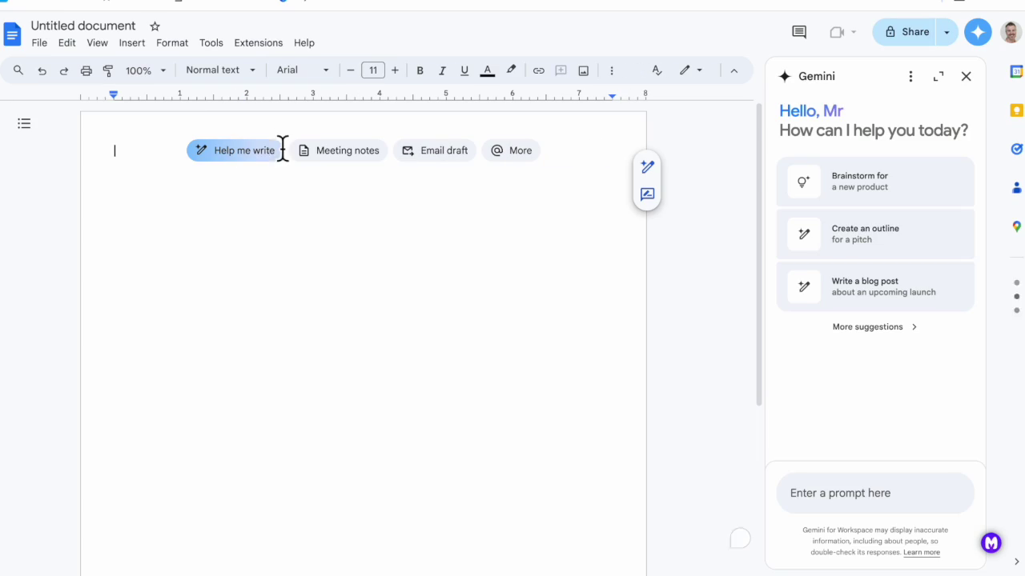
left_click(873, 242)
left_click_drag(887, 493, 910, 462)
type("syllabus i")
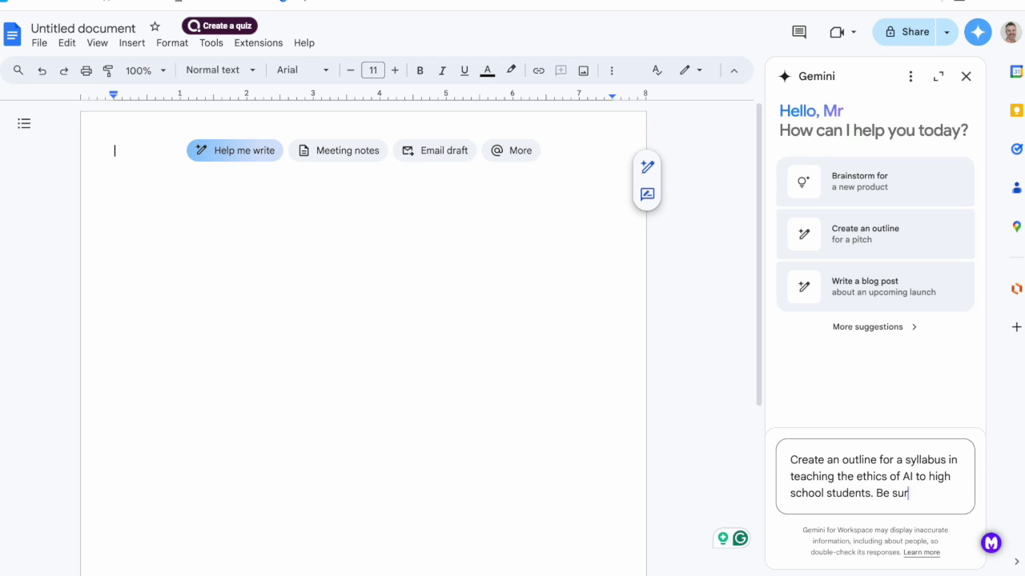
type("nclude issues")
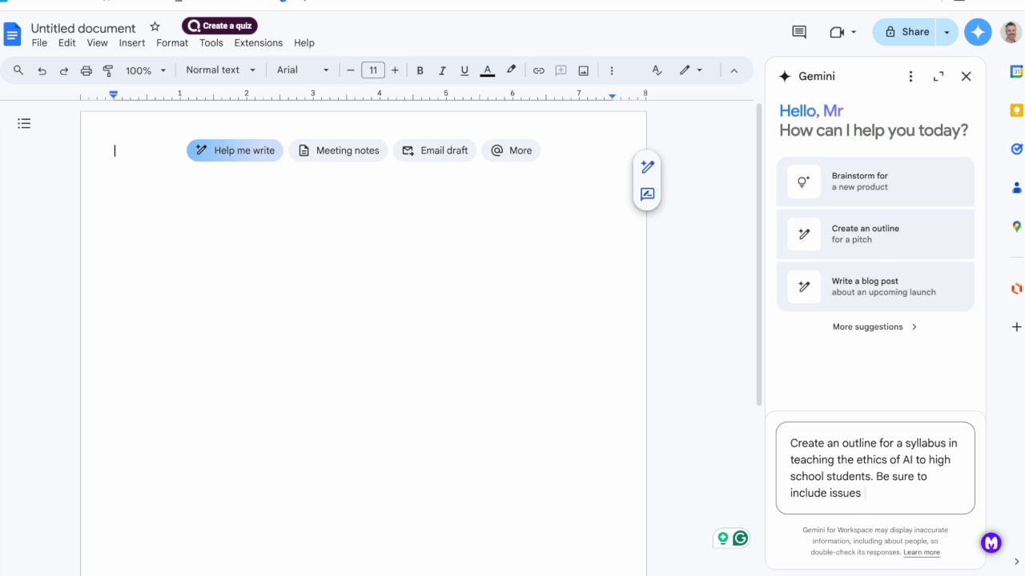
type("misinformati")
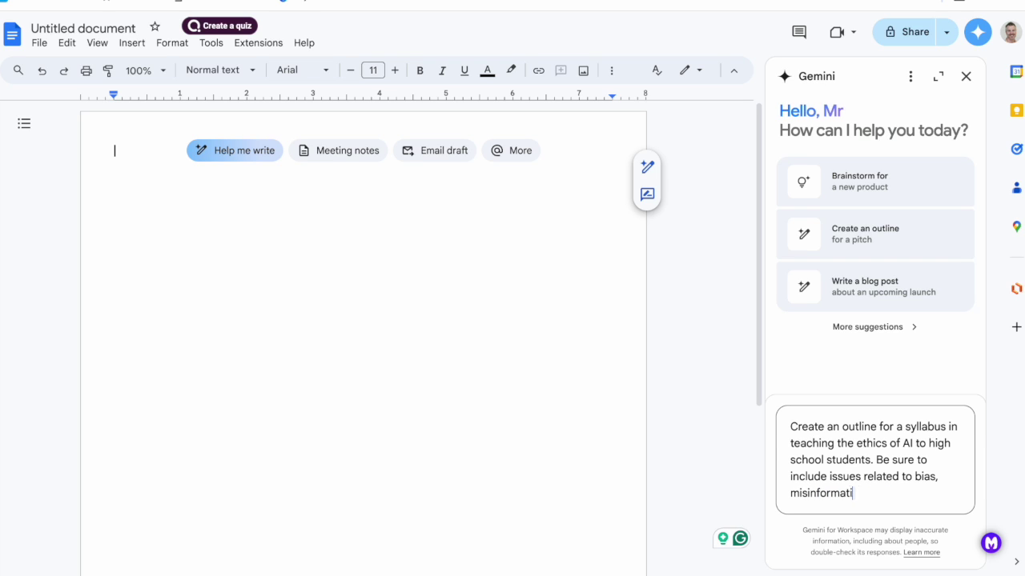
type("on, and more")
key("Return")
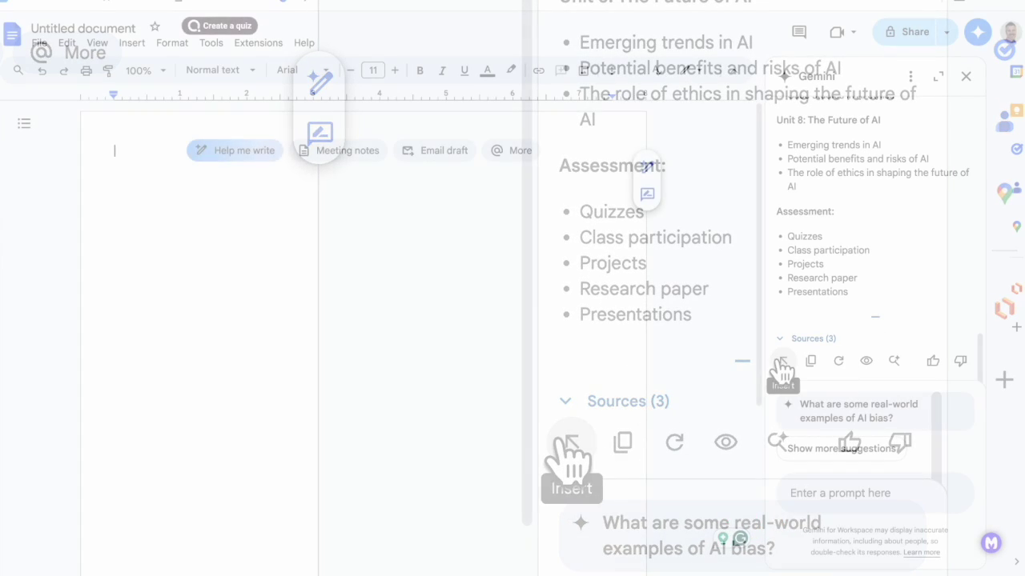
left_click(783, 364)
- Ask Gemini to add real-world examples of AI ethical issues and bias with source links
left_click(848, 493)
type("include some more real world examples of ethical issues and bias in AI with links to the sources")
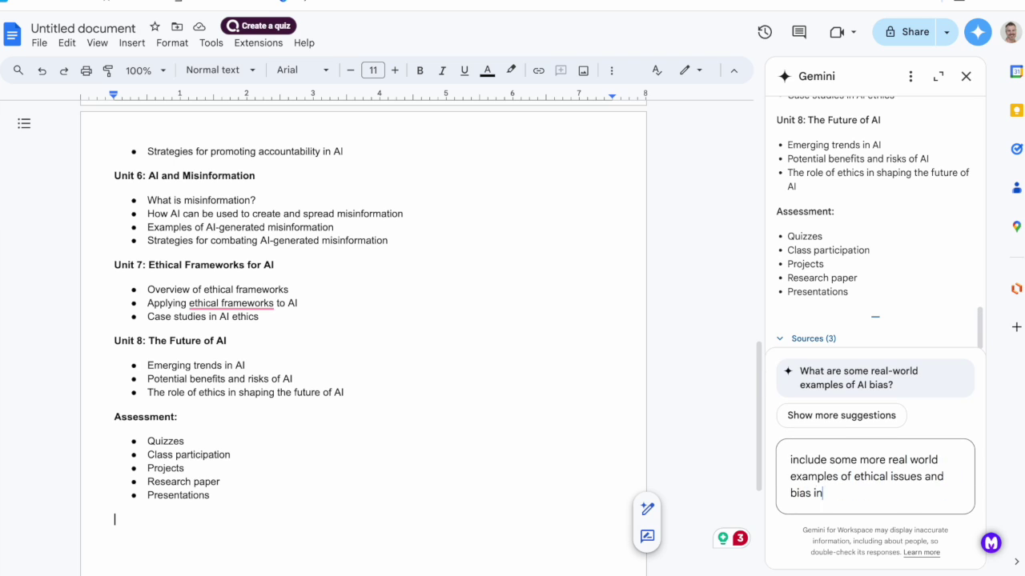
key("Return")
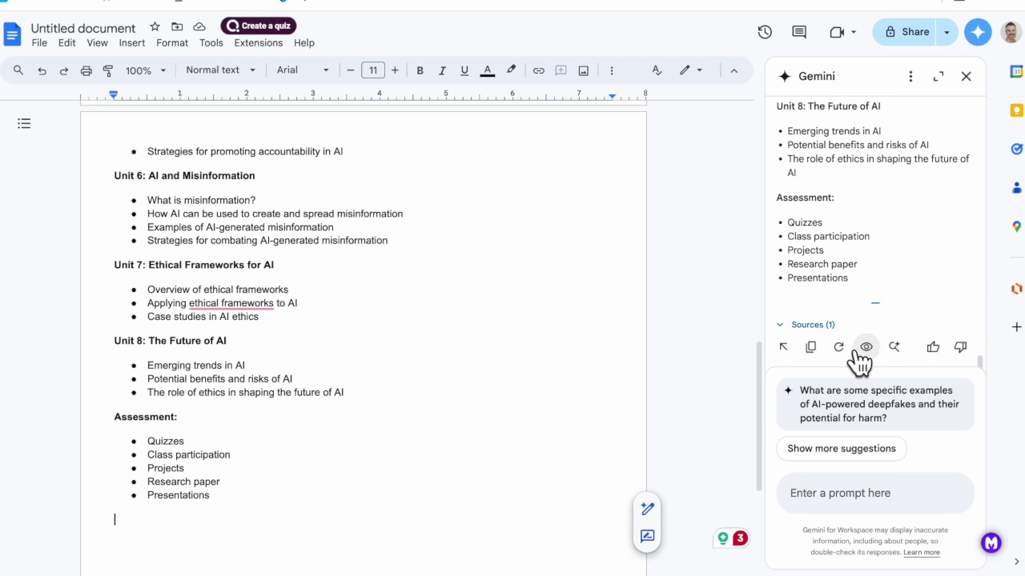
- Preview the revised syllabus in the document and expand its Sources list
left_click(860, 349)
scroll(458, 436, "down", 10)
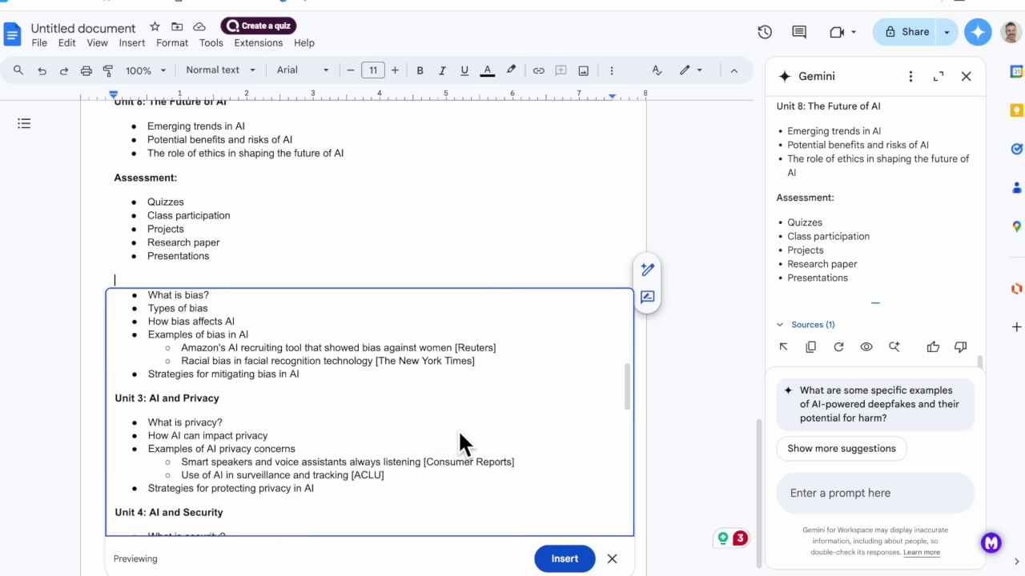
scroll(459, 436, "down", 10)
scroll(458, 432, "down", 2)
scroll(464, 408, "up", 20)
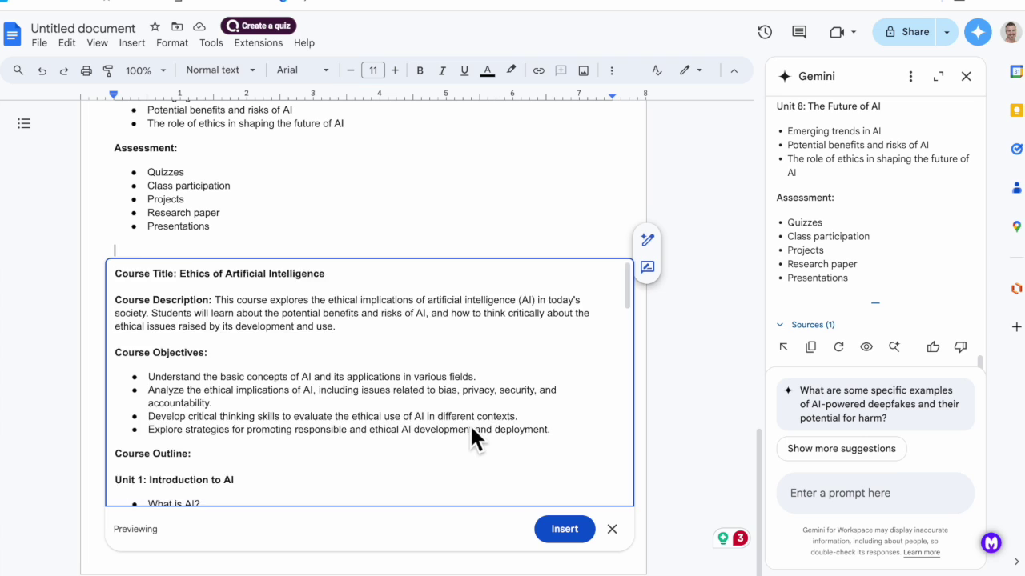
scroll(469, 423, "down", 10)
left_click(808, 324)
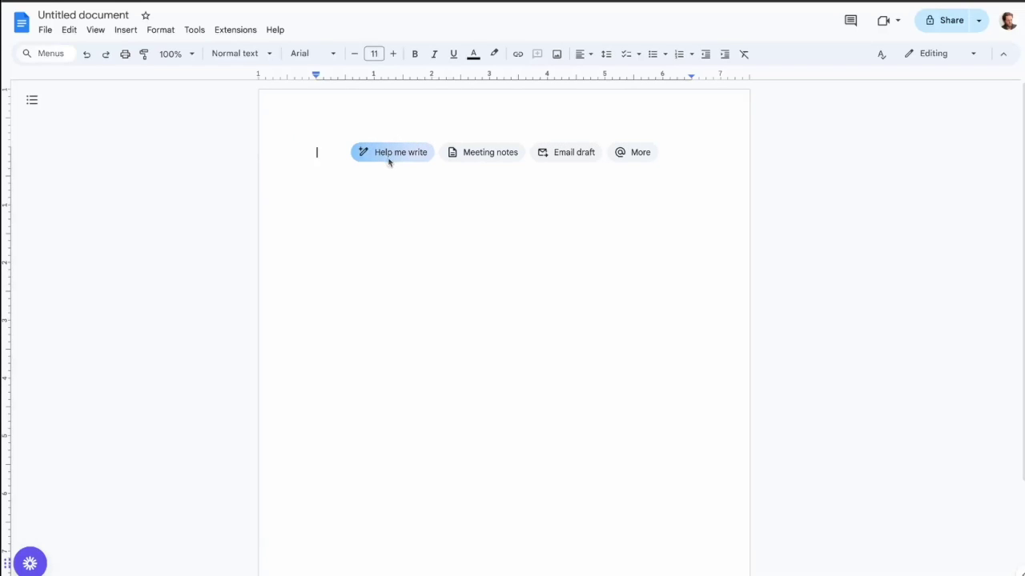
- Generate a pitch deck for an AI tool that makes AI tools and insert it
left_click(389, 160)
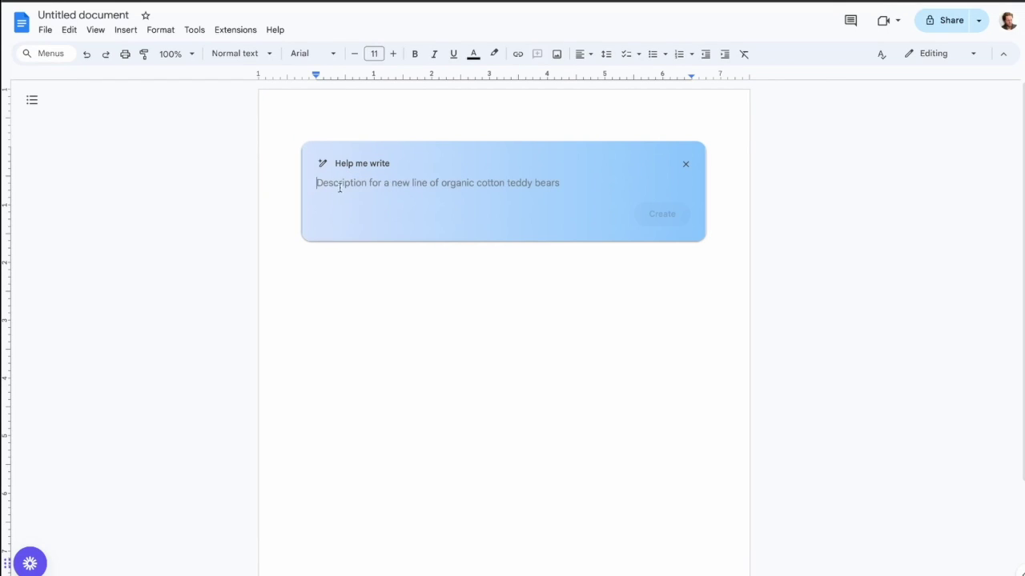
type("a pitch deck for an AI tool that makes ai tools")
left_click(950, 250)
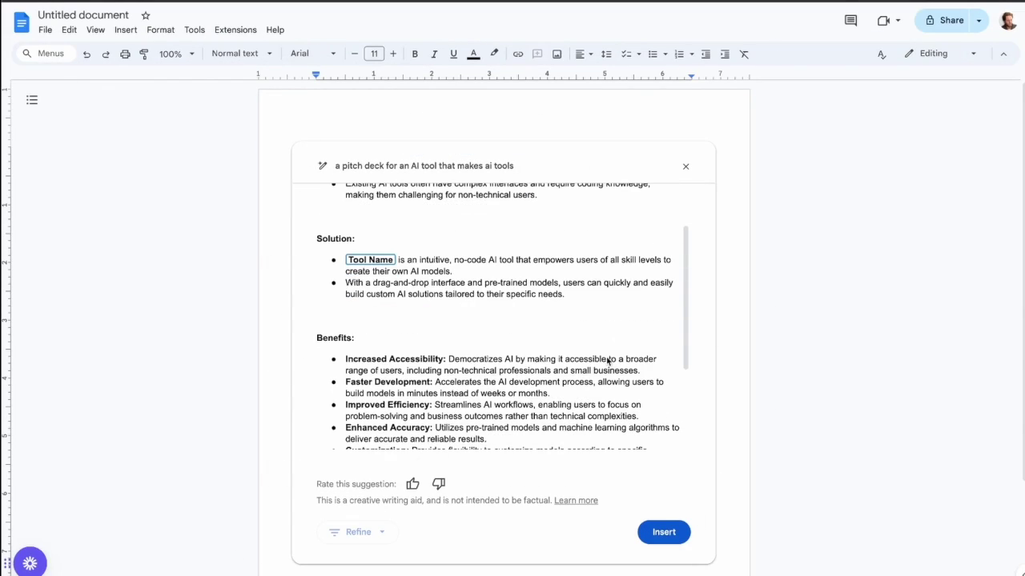
scroll(608, 361, "up", 2)
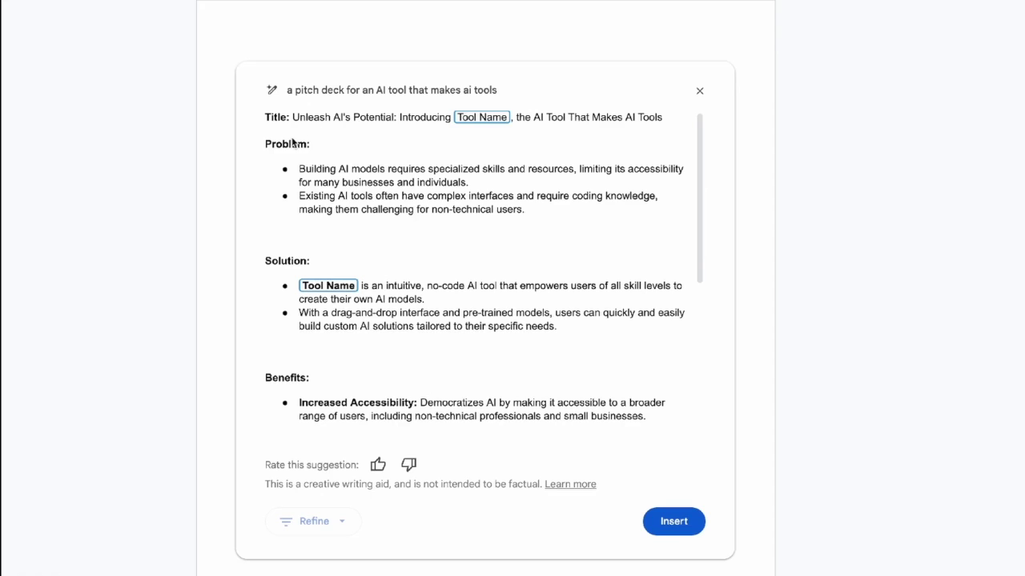
scroll(349, 321, "down", 3)
left_click(673, 521)
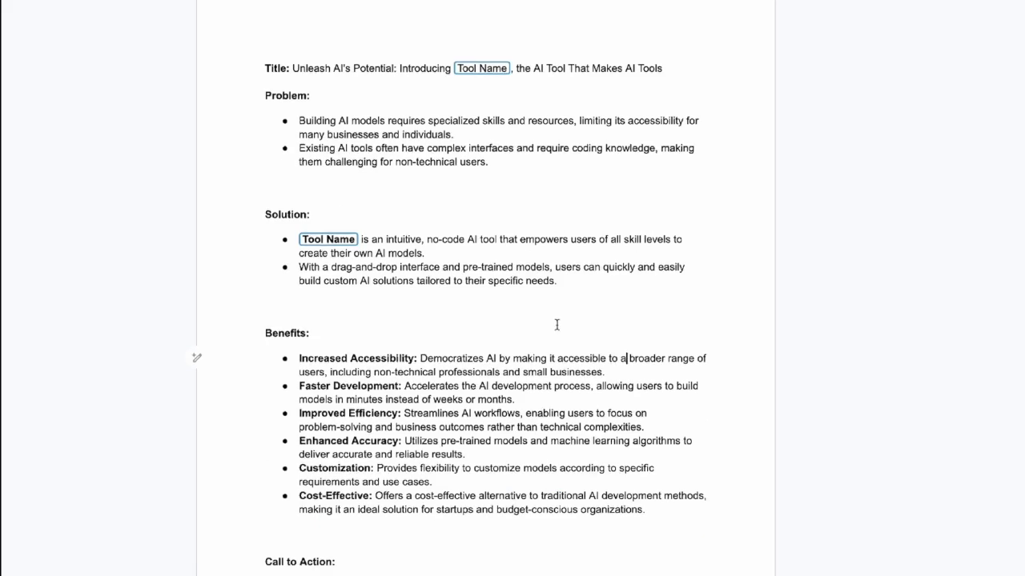
- Fill every product-name placeholder with 'AI TOOL MAKER' and pull up rewrite options for the Benefits section
type("AI TOOL MAKER")
key("Return")
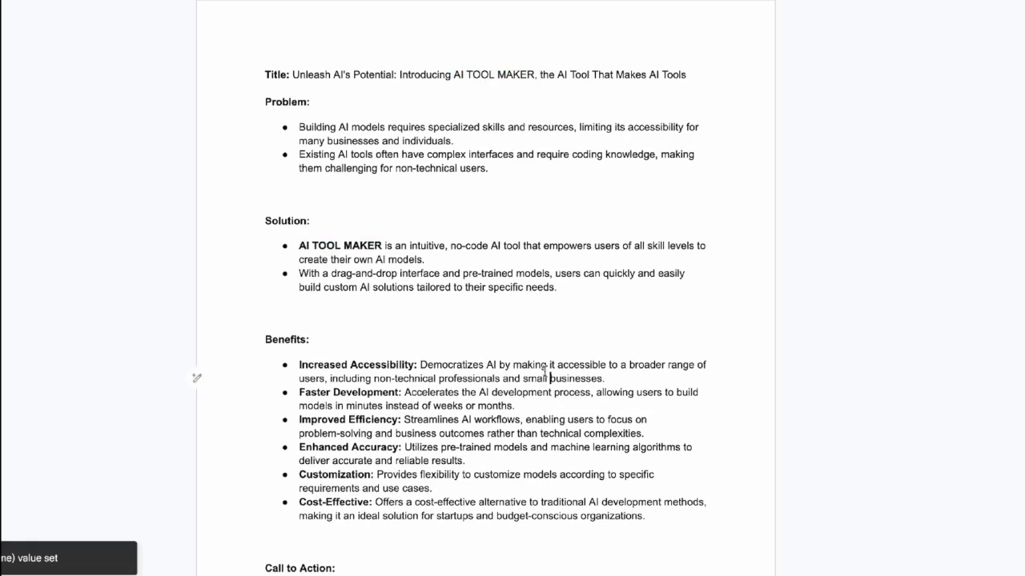
scroll(200, 291, "down", 2)
scroll(312, 240, "up", 2)
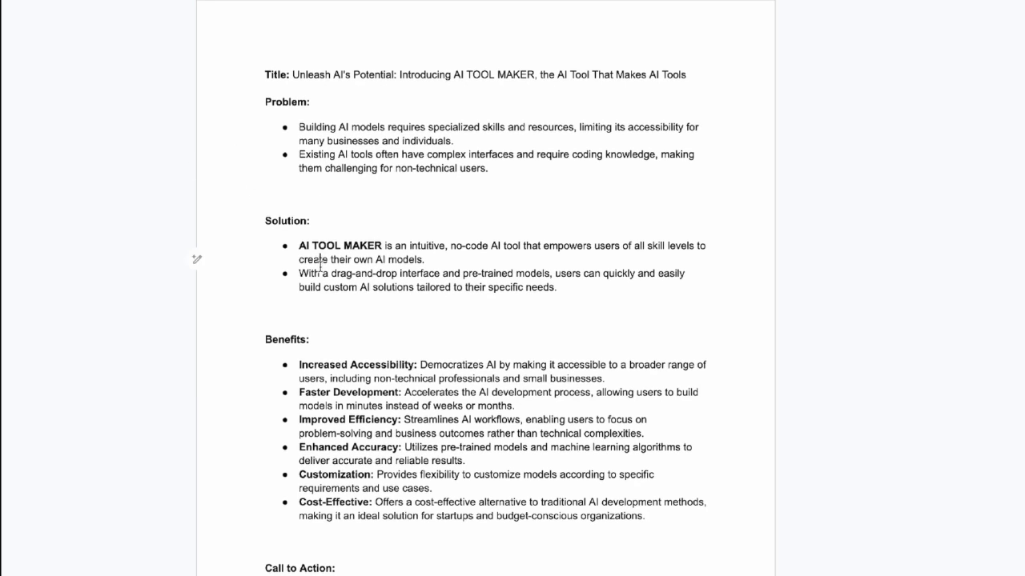
left_click_drag(649, 517, 254, 341)
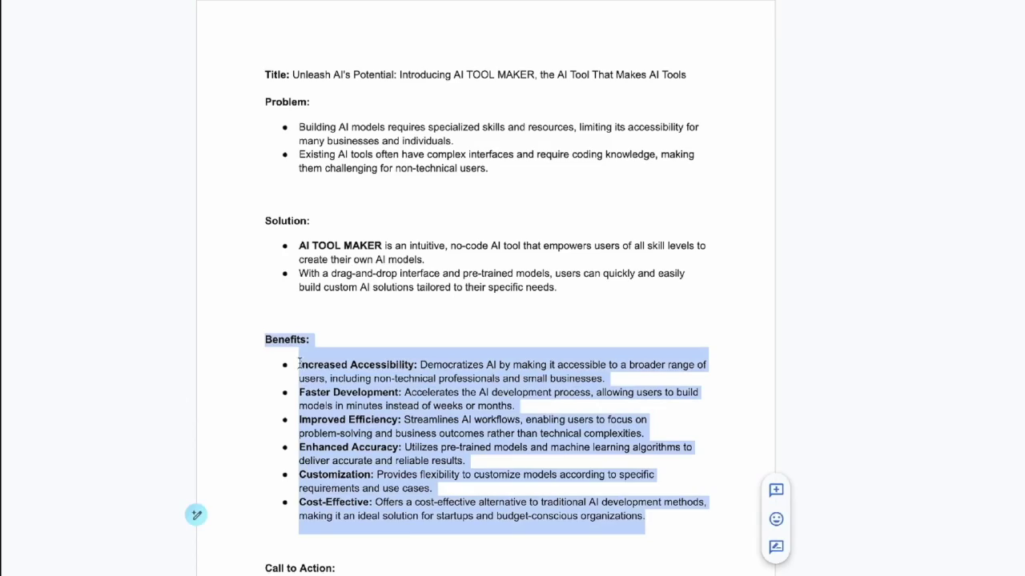
left_click(196, 515)
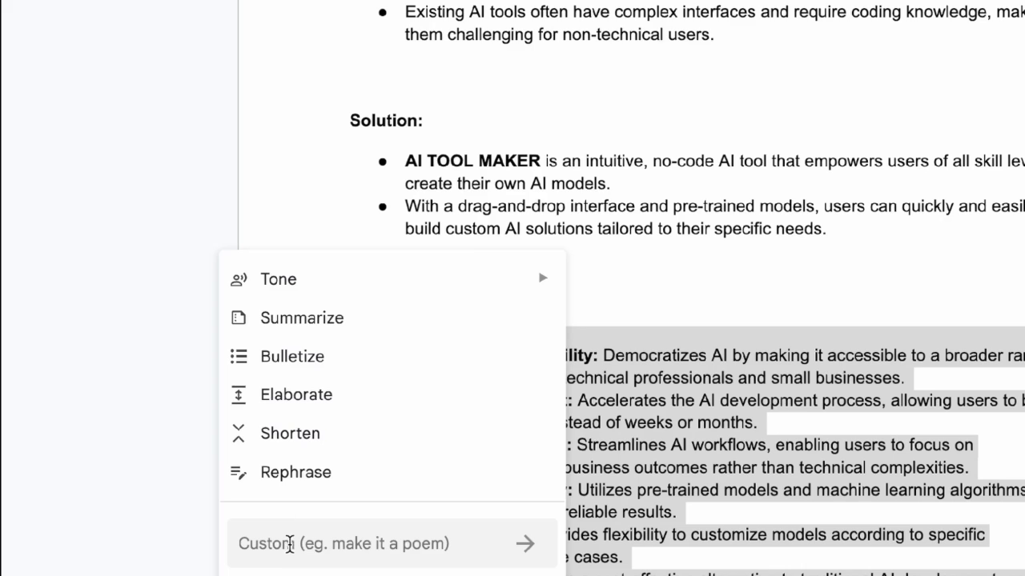